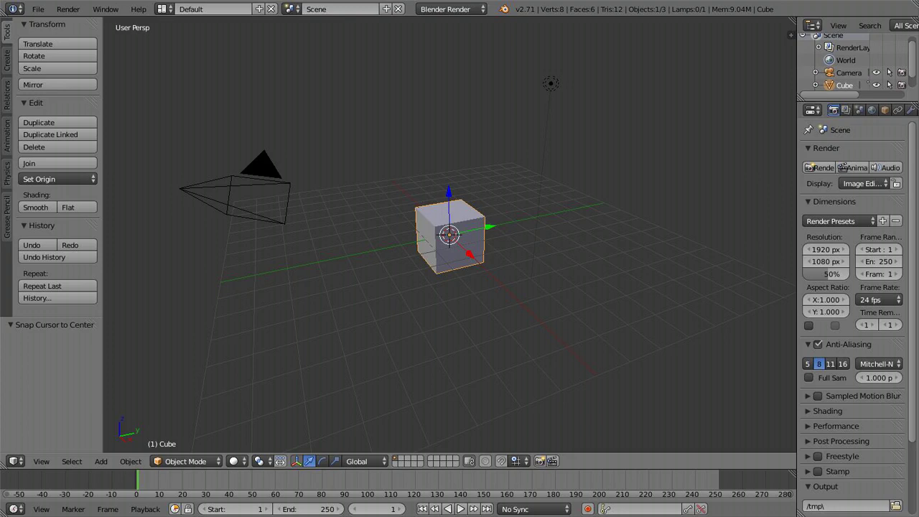
- Start scaling the default cube with S in the starter scene
{"action": "key", "text": "s"}
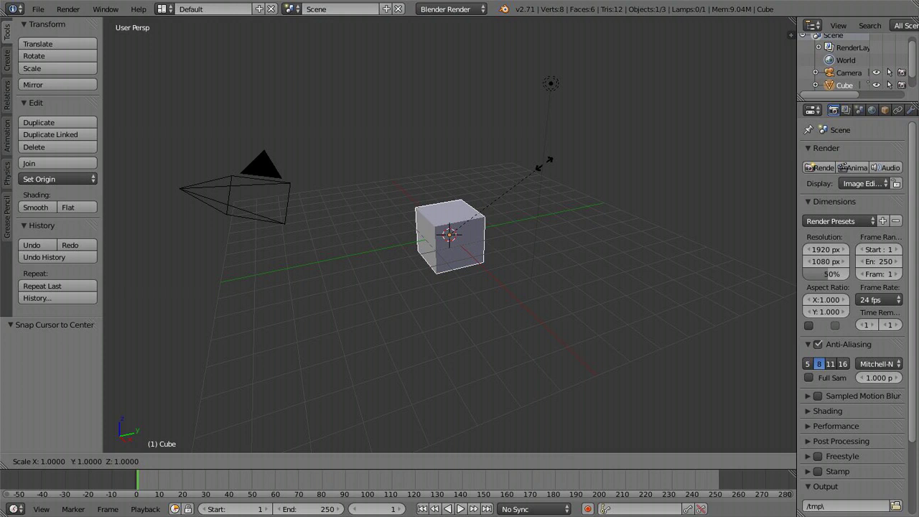
- Flatten the cube along Z into a thin slab
{"action": "key", "text": "z"}
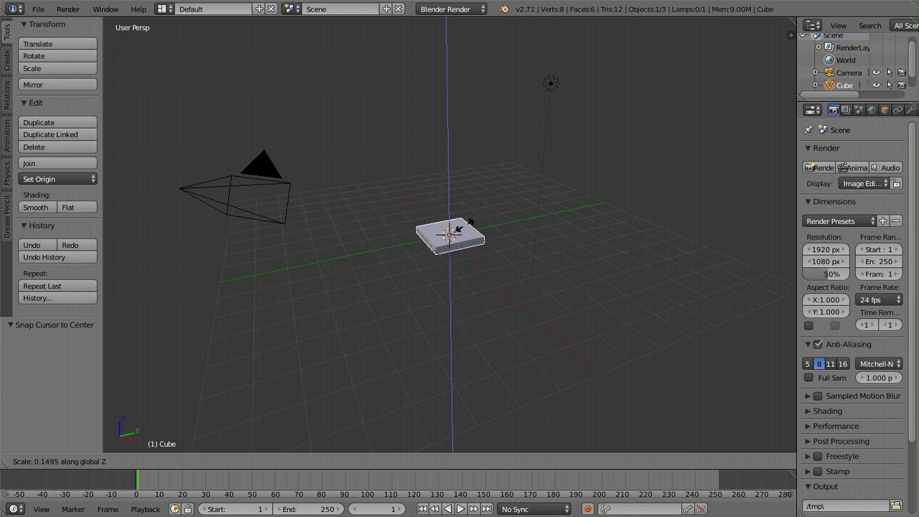
{"action": "left_click", "coordinate": [459, 228]}
{"action": "scroll", "coordinate": [459, 228], "scroll_direction": "up", "scroll_amount": 2}
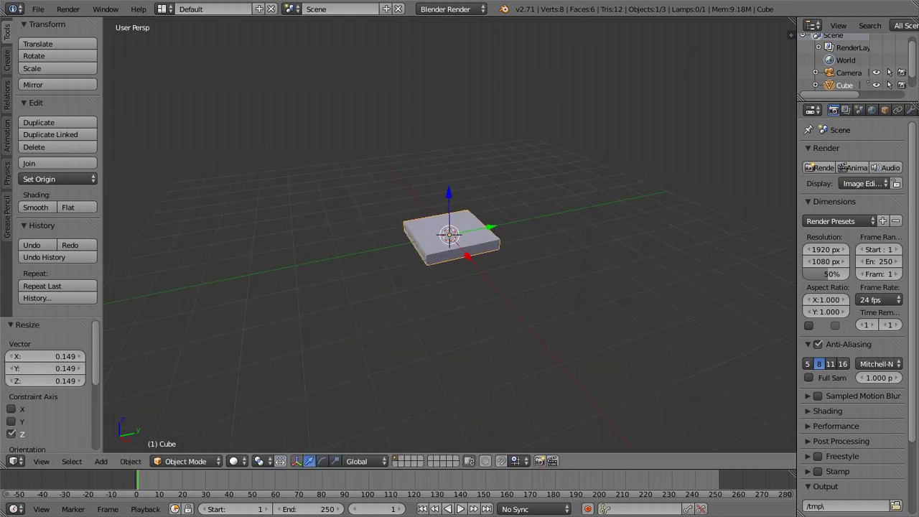
{"action": "key", "text": "KP_4"}
{"action": "key", "text": "KP_4"}
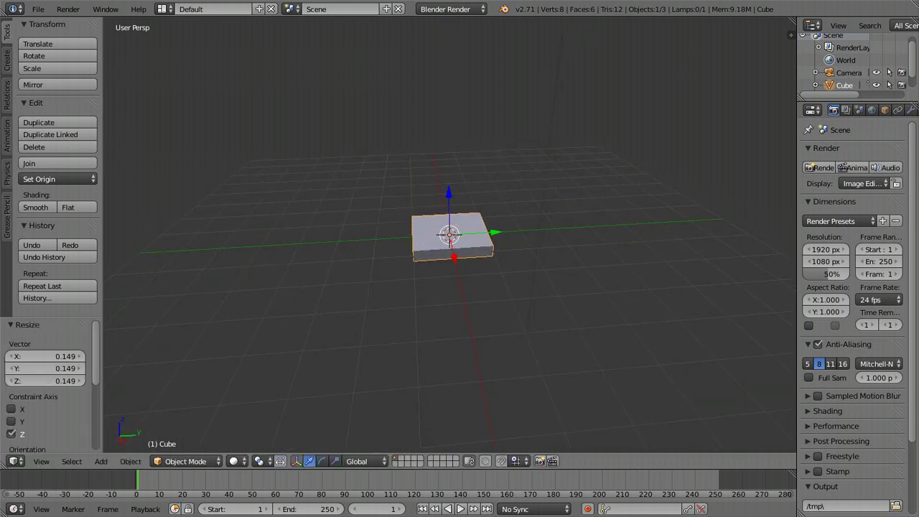
- Stretch the slab along Y and widen it along X into a long floor
{"action": "key", "text": "s"}
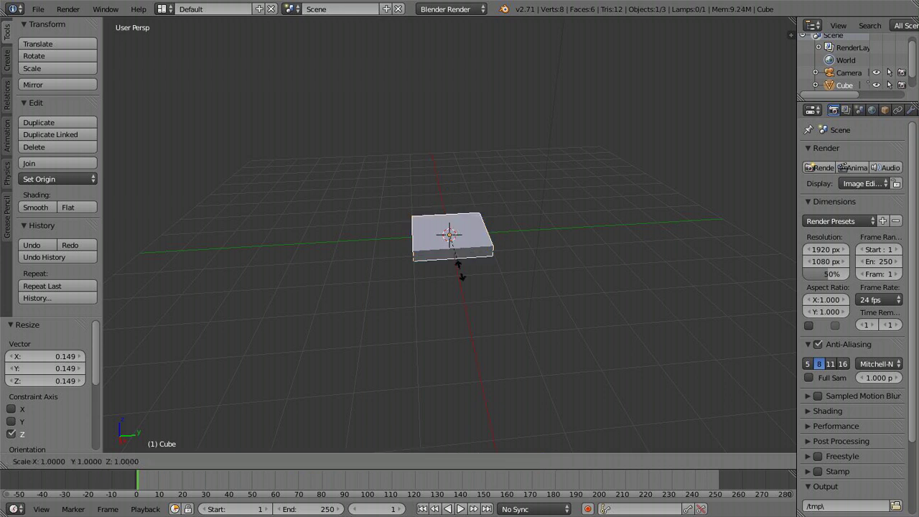
{"action": "key", "text": "y"}
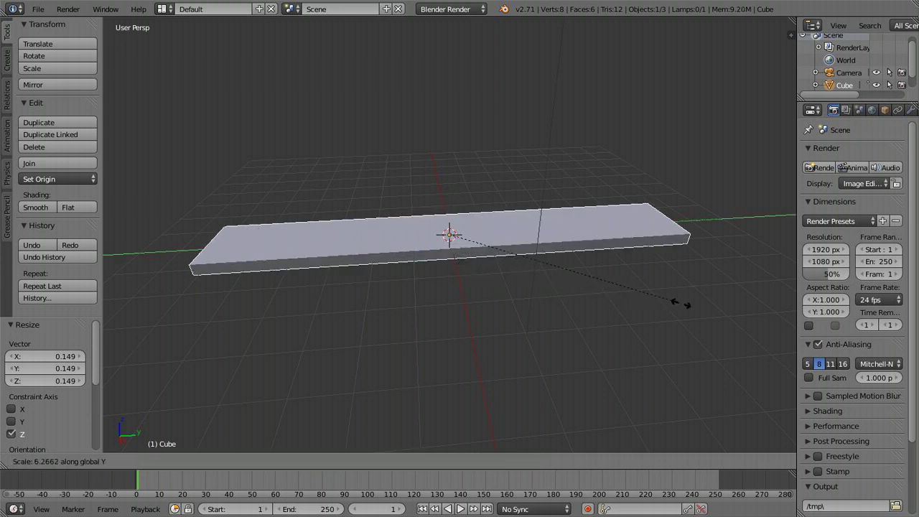
{"action": "left_click", "coordinate": [747, 300]}
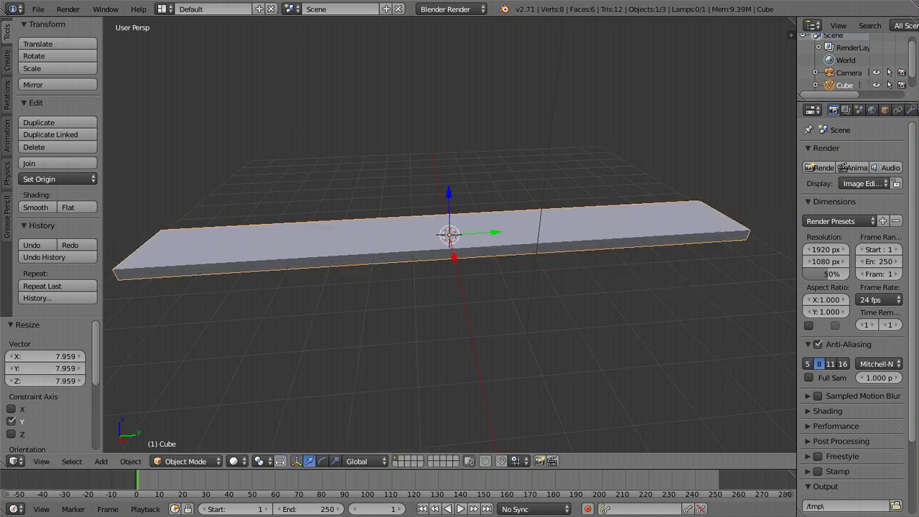
{"action": "key", "text": "s"}
{"action": "key", "text": "x"}
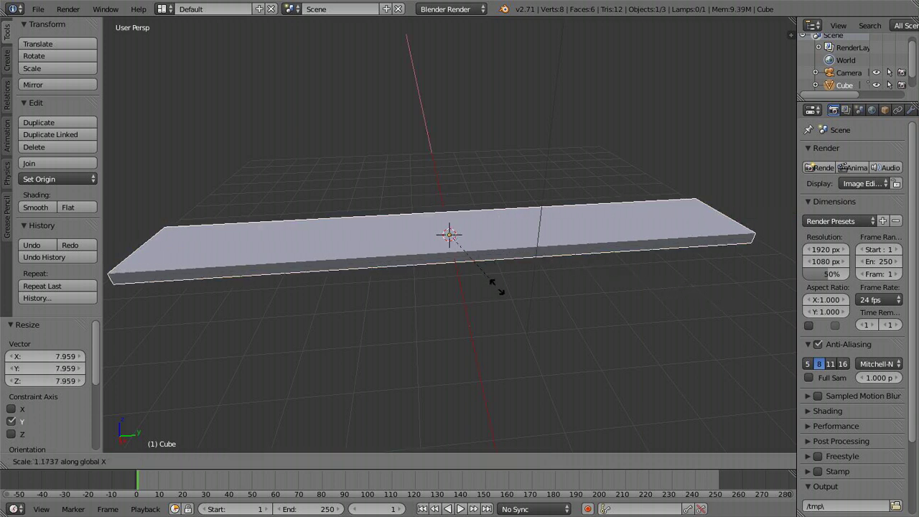
{"action": "left_click", "coordinate": [500, 299]}
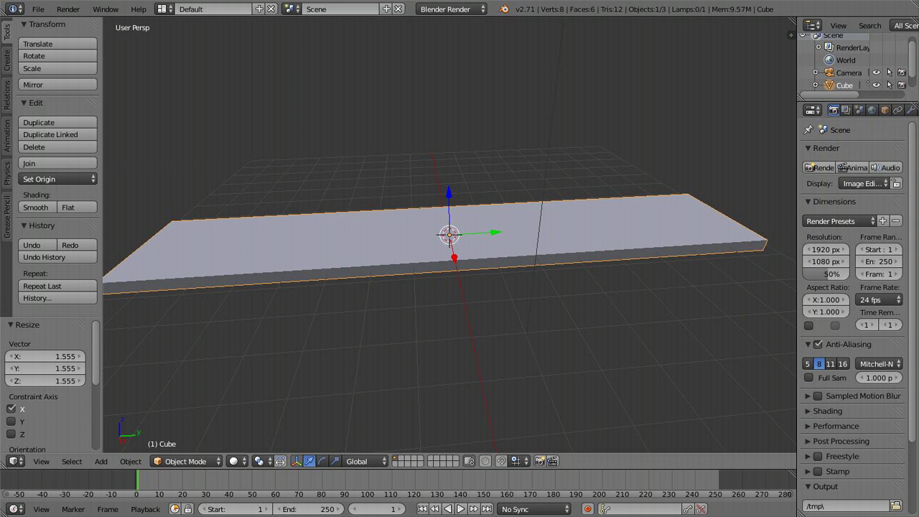
{"action": "key", "text": "shift+a"}
- Add a second cube and shrink it to a small size
{"action": "mouse_move", "coordinate": [258, 199]}
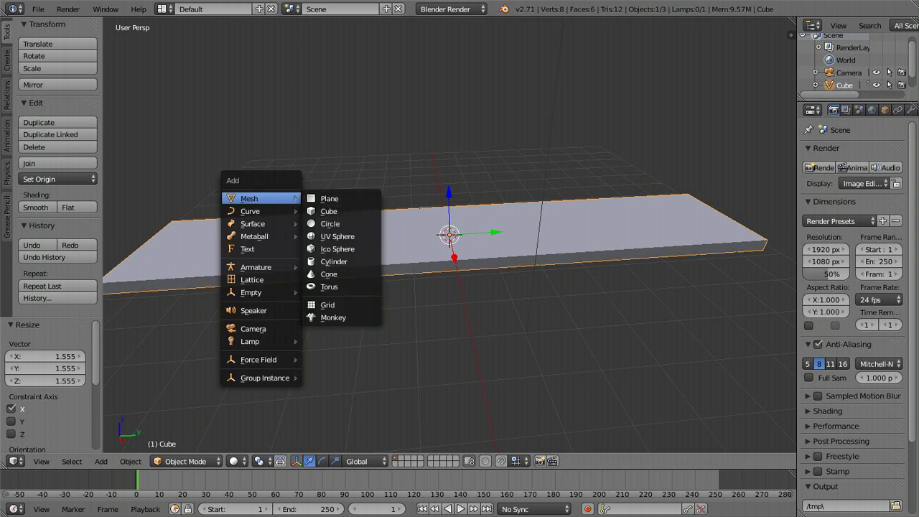
{"action": "left_click", "coordinate": [329, 211]}
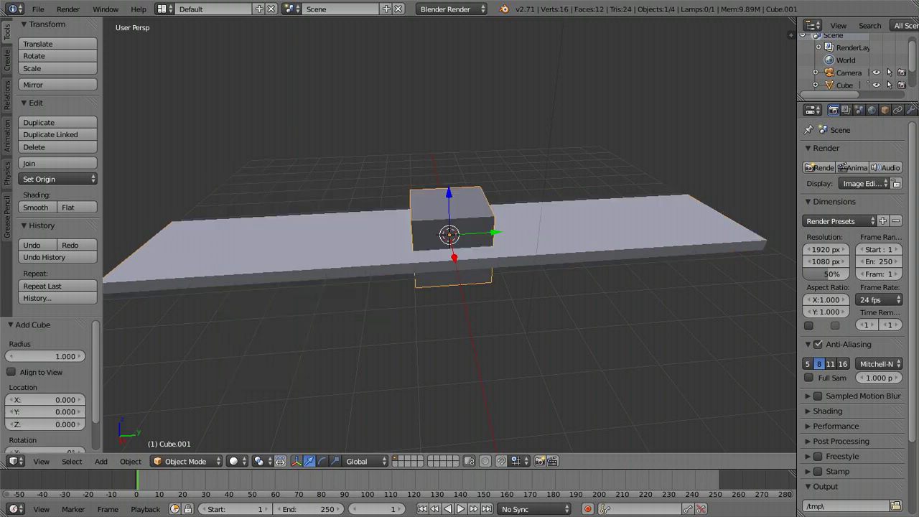
{"action": "key", "text": "ctrl+Tab"}
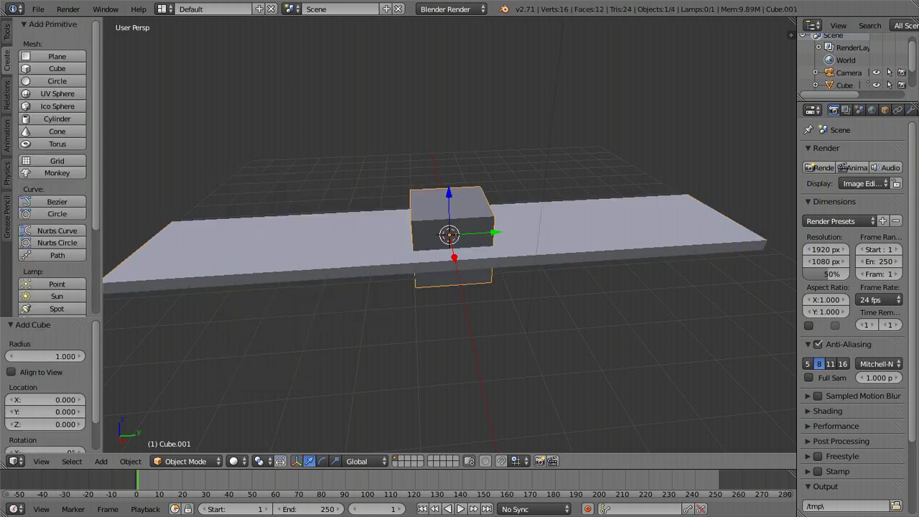
{"action": "key", "text": "ctrl+shift+Tab"}
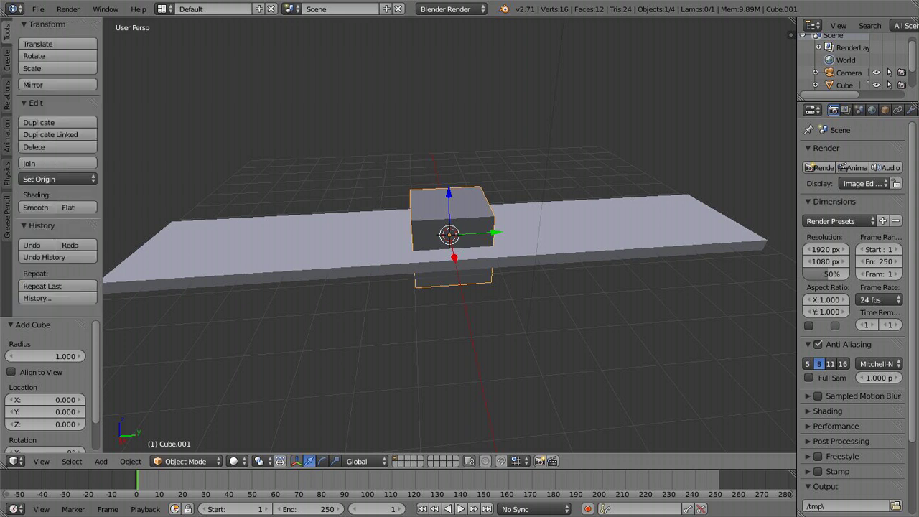
{"action": "key", "text": "s"}
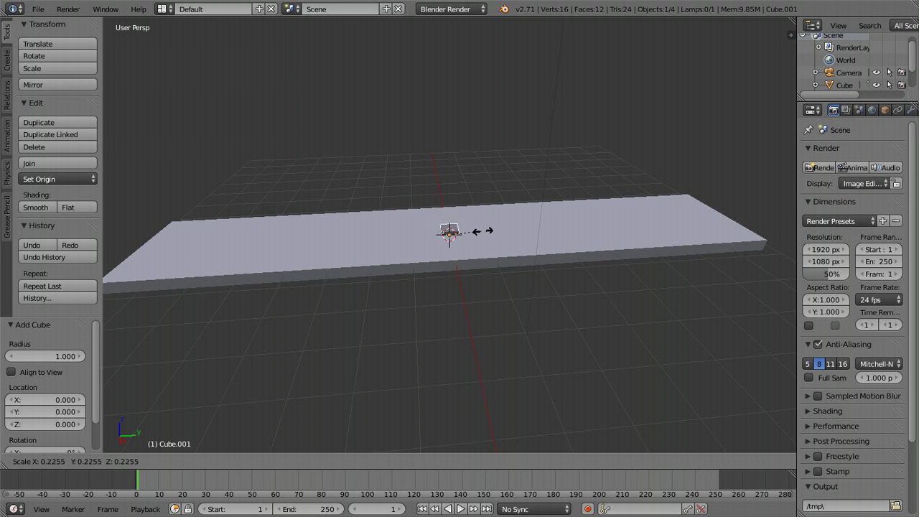
{"action": "left_click", "coordinate": [441, 231]}
- Raise the small cube onto the slab and slide it along Y near the slab's end
{"action": "key", "text": "g"}
{"action": "key", "text": "z"}
{"action": "key", "text": "Return"}
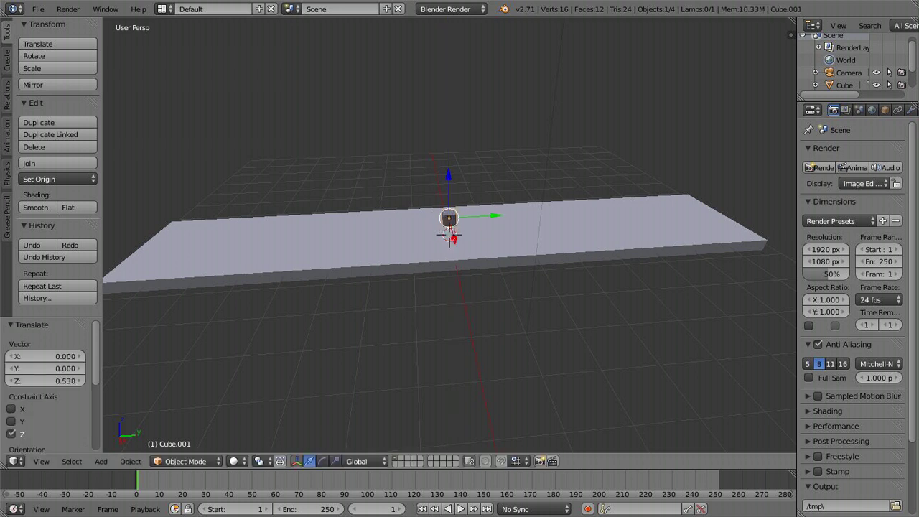
{"action": "scroll", "coordinate": [449, 241], "scroll_direction": "up", "scroll_amount": 2}
{"action": "key", "text": "g"}
{"action": "key", "text": "y"}
{"action": "key", "text": "Return"}
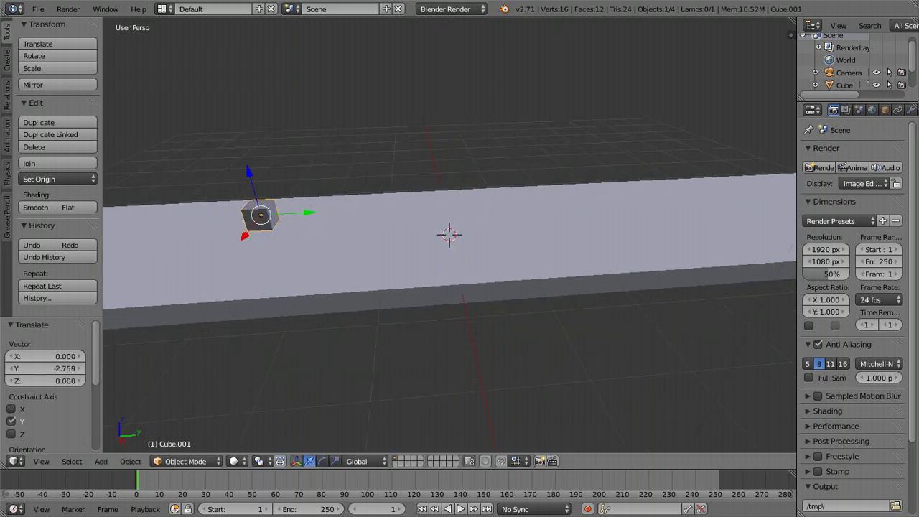
{"action": "middle_click_drag", "start_coordinate": [430, 287], "coordinate": [632, 280]}
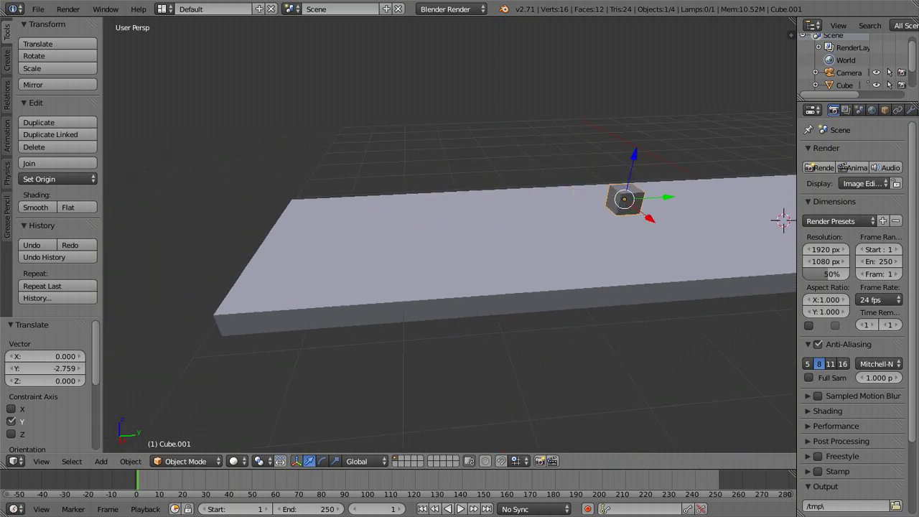
{"action": "key", "text": "g"}
{"action": "key", "text": "y"}
{"action": "key", "text": "Return"}
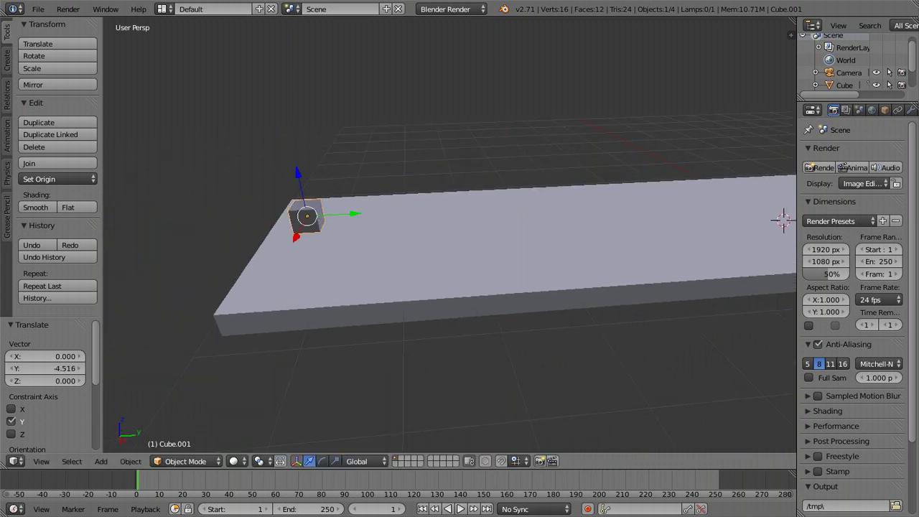
- Make the box about twice as tall along Z and settle it onto the slab surface
{"action": "key", "text": "s"}
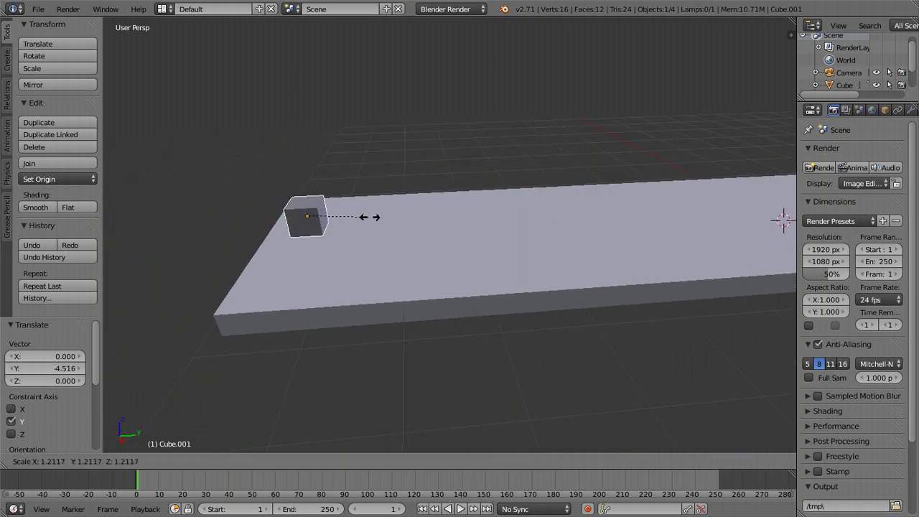
{"action": "key", "text": "z"}
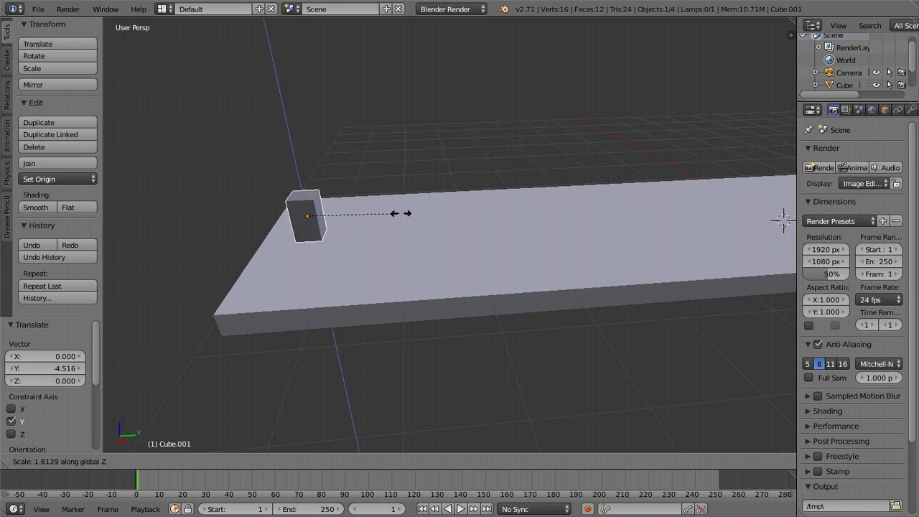
{"action": "key", "text": "Return"}
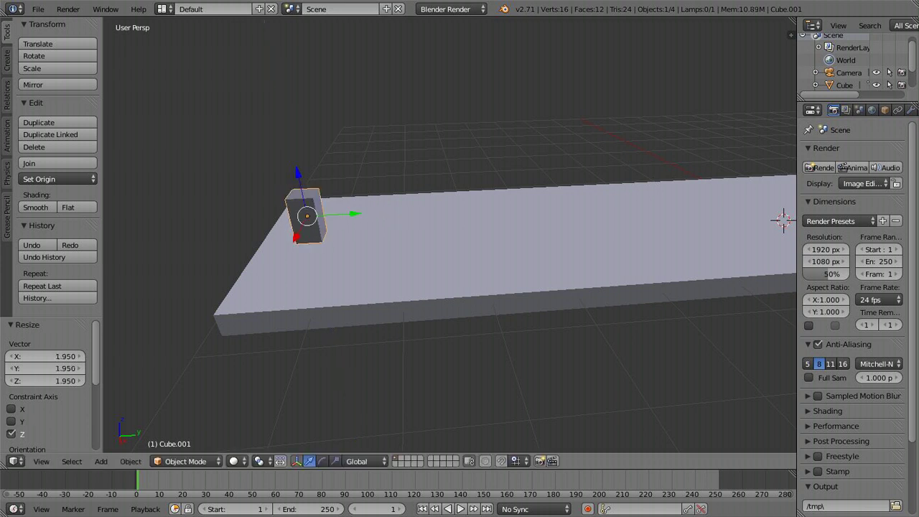
{"action": "mouse_move", "coordinate": [502, 302]}
{"action": "middle_mouse_down"}
{"action": "mouse_move", "coordinate": [502, 244]}
{"action": "mouse_move", "coordinate": [502, 287]}
{"action": "middle_mouse_up"}
{"action": "key", "text": "g"}
{"action": "key", "text": "z"}
{"action": "key", "text": "Return"}
{"action": "key", "text": "g"}
{"action": "key", "text": "z"}
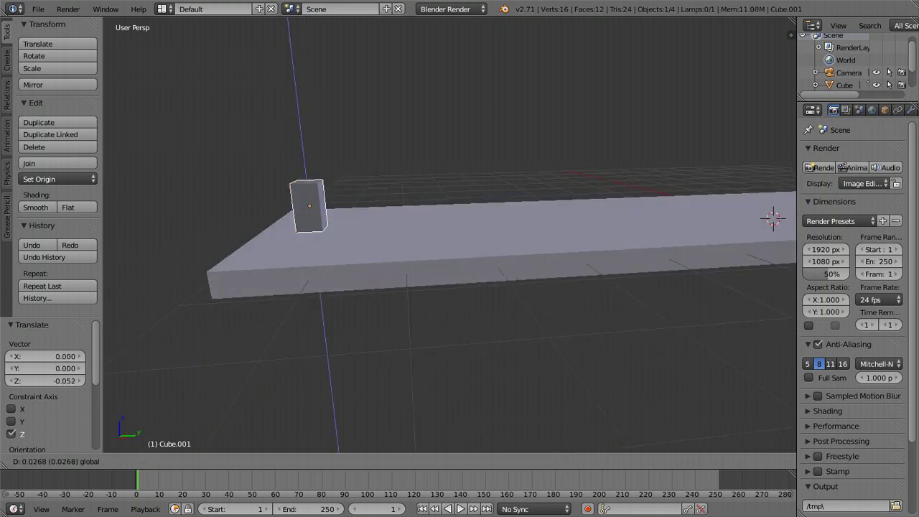
{"action": "key", "text": "Return"}
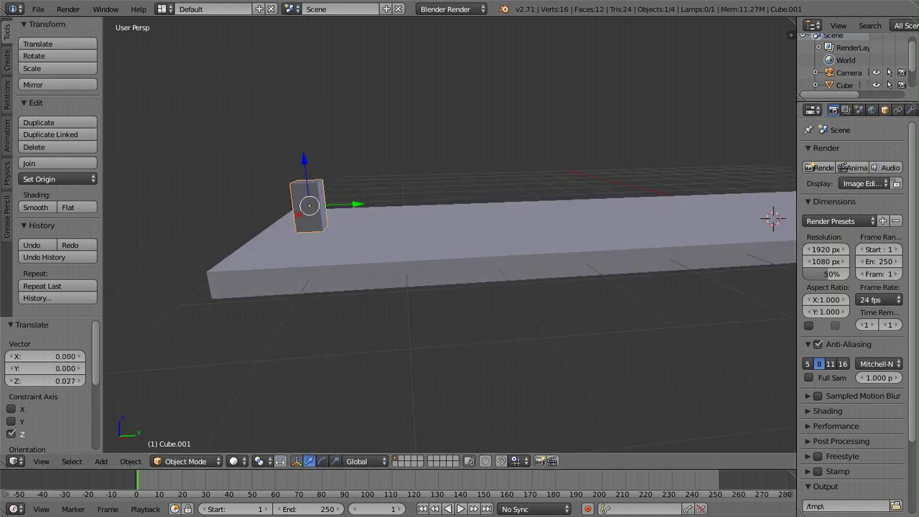
{"action": "left_click", "coordinate": [884, 109]}
- Start editing the Cube.001 name field in the Object properties
{"action": "left_click", "coordinate": [854, 152]}
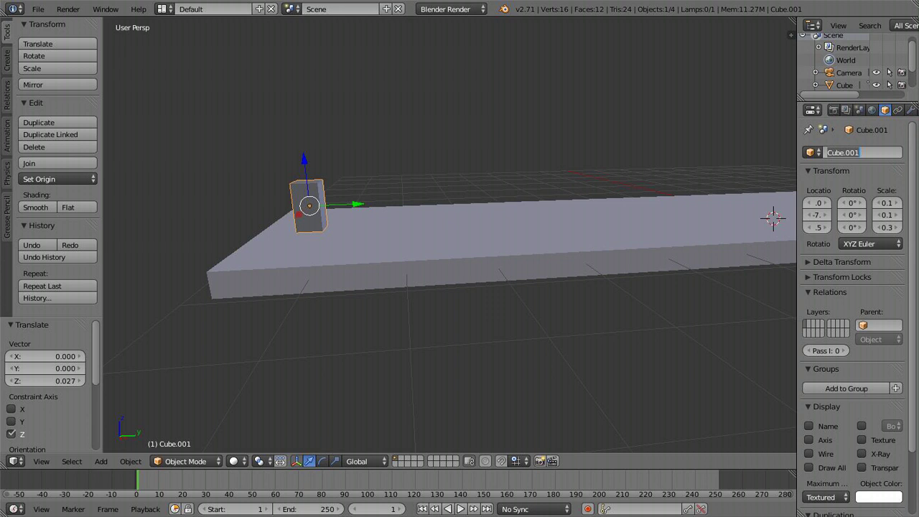
- Rename Cube.001 to 'Character Colision'
{"action": "type", "text": "Chat"}
{"action": "key", "text": "BackSpace"}
{"action": "type", "text": "racter Colision"}
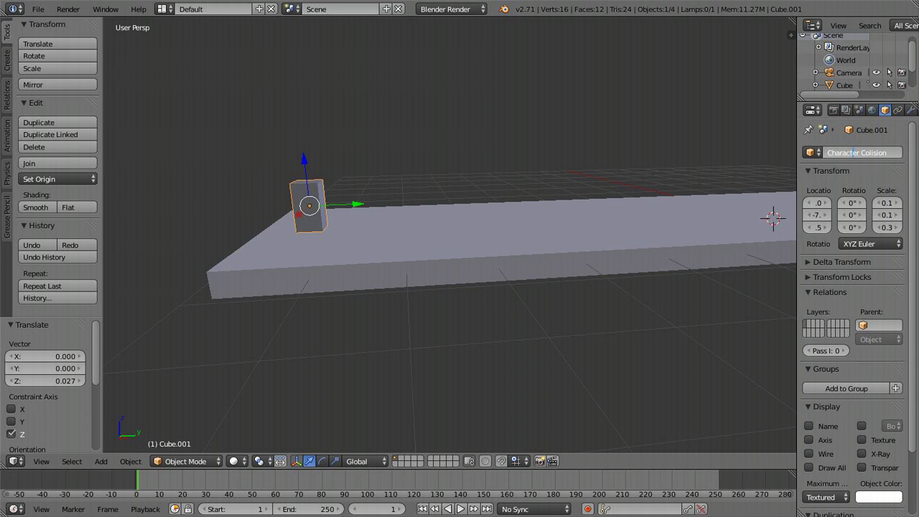
{"action": "key", "text": "Return"}
{"action": "scroll", "coordinate": [861, 110], "scroll_direction": "down", "scroll_amount": 3}
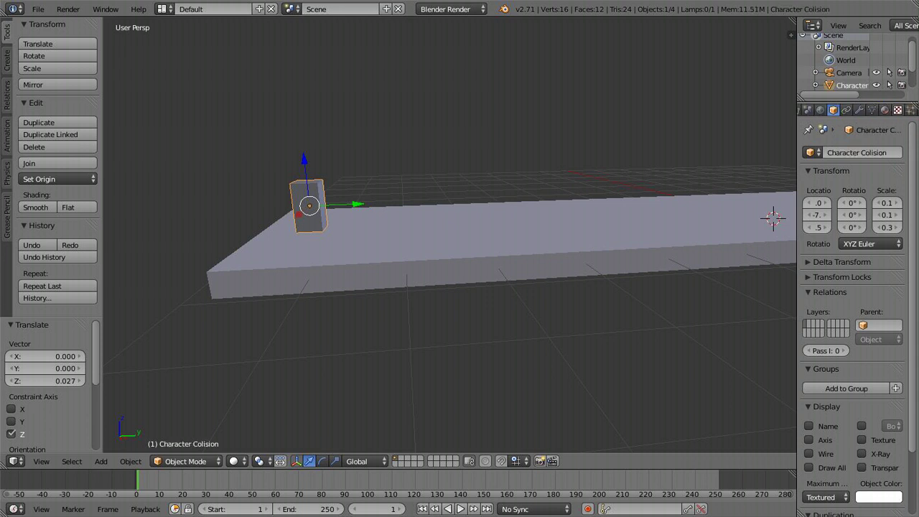
{"action": "scroll", "coordinate": [897, 110], "scroll_direction": "up", "scroll_amount": 3}
- Switch the render engine to Blender Game and set game shading to GLSL
{"action": "left_click", "coordinate": [820, 110]}
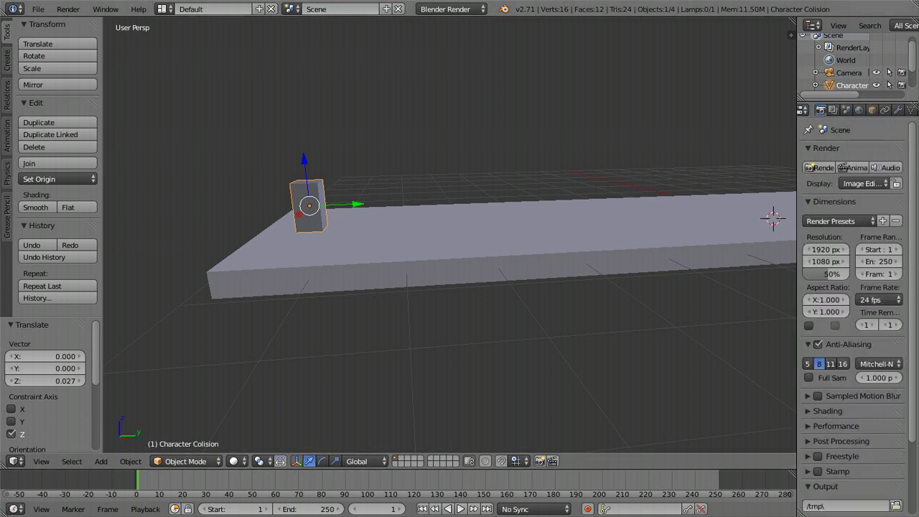
{"action": "left_click", "coordinate": [451, 8]}
{"action": "left_click", "coordinate": [443, 38]}
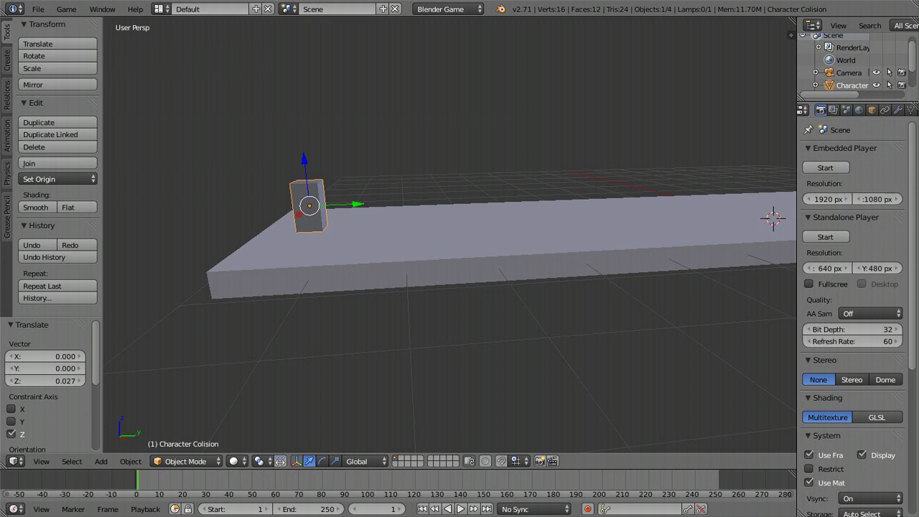
{"action": "left_click", "coordinate": [876, 417]}
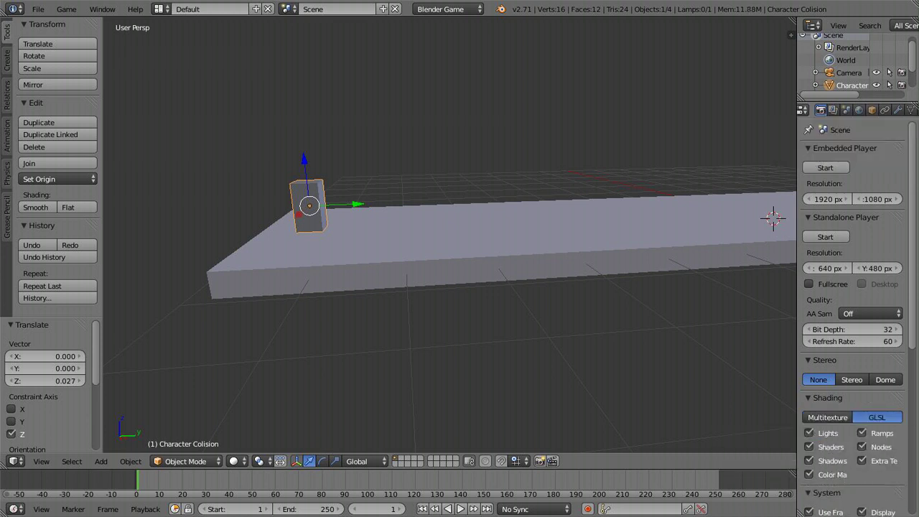
{"action": "scroll", "coordinate": [854, 110], "scroll_direction": "down", "scroll_amount": 4}
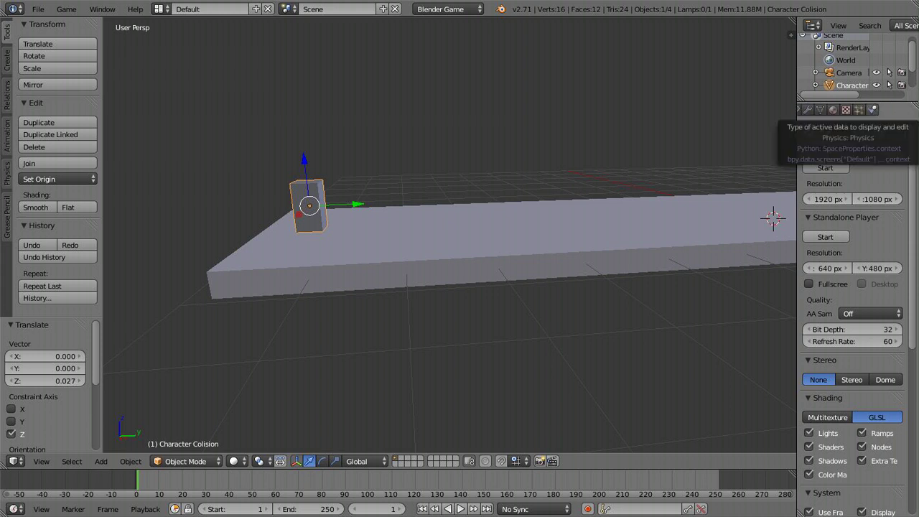
- Give the box Character physics with Actor and Box collision bounds, and use Texture viewport shading
{"action": "left_click", "coordinate": [872, 109]}
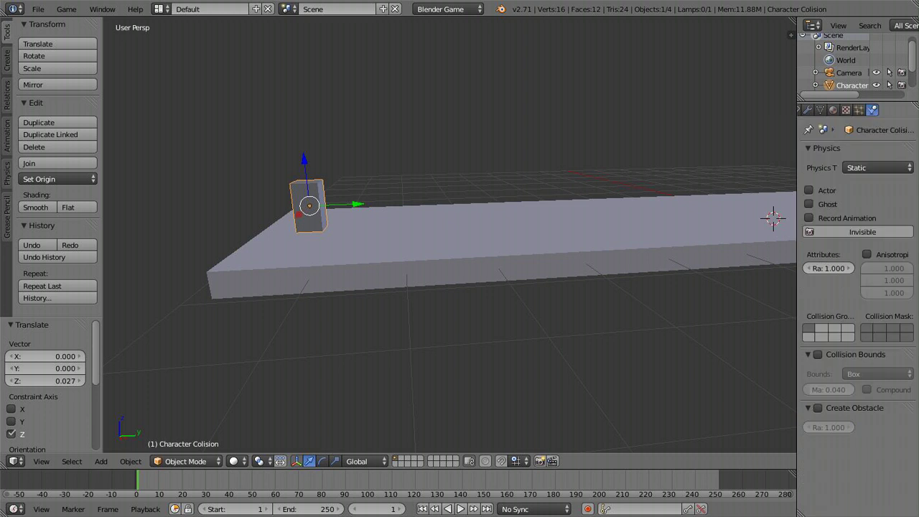
{"action": "scroll", "coordinate": [854, 110], "scroll_direction": "down", "scroll_amount": 3}
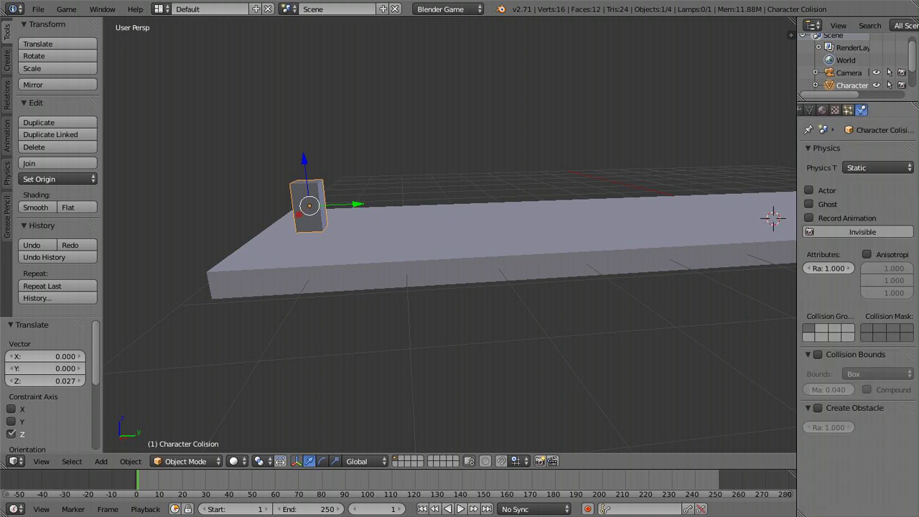
{"action": "scroll", "coordinate": [840, 109], "scroll_direction": "down", "scroll_amount": 2}
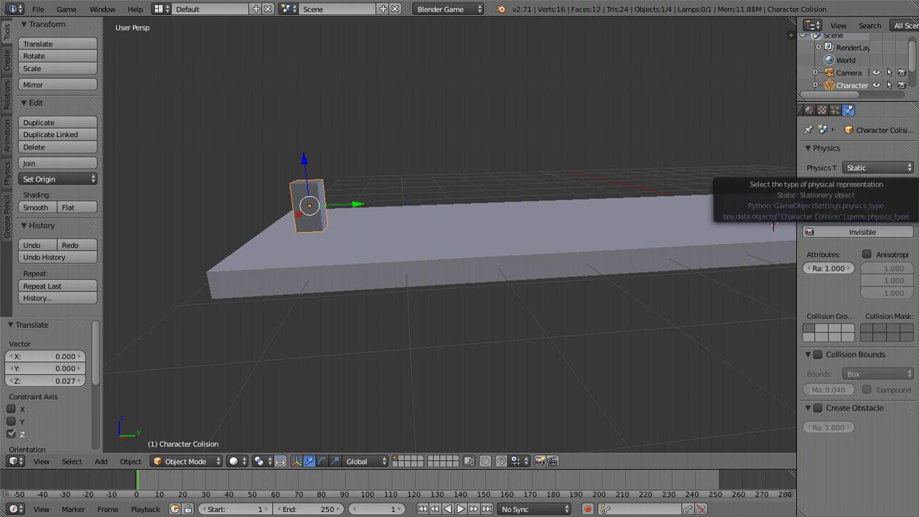
{"action": "left_click", "coordinate": [876, 167]}
{"action": "left_click", "coordinate": [841, 42]}
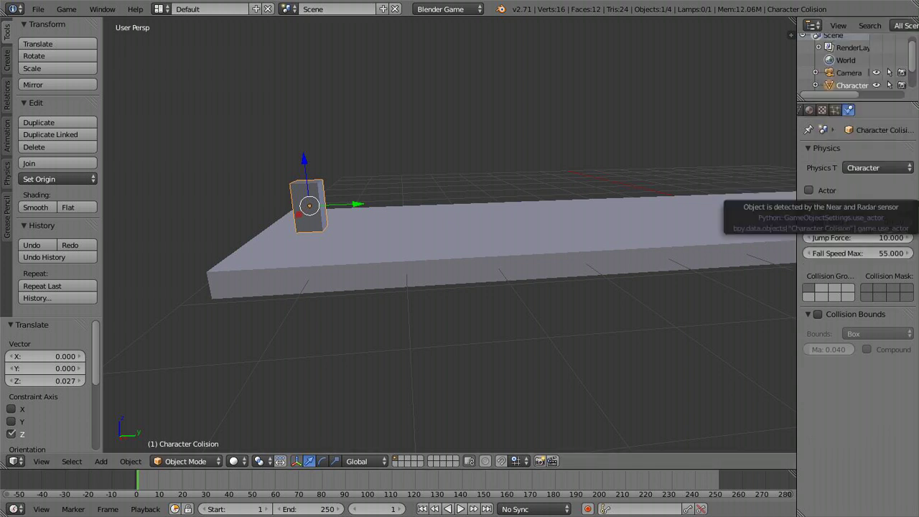
{"action": "left_click", "coordinate": [808, 190]}
{"action": "left_click", "coordinate": [773, 219]}
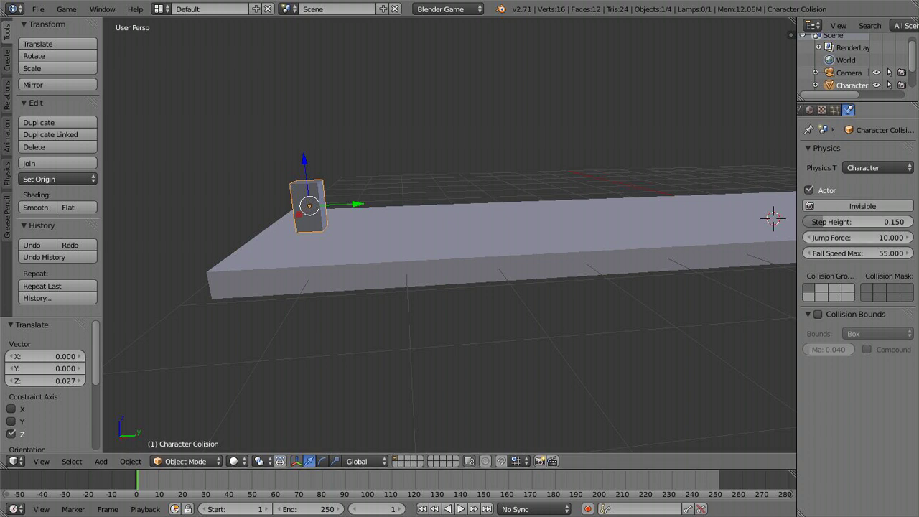
{"action": "left_click", "coordinate": [817, 313]}
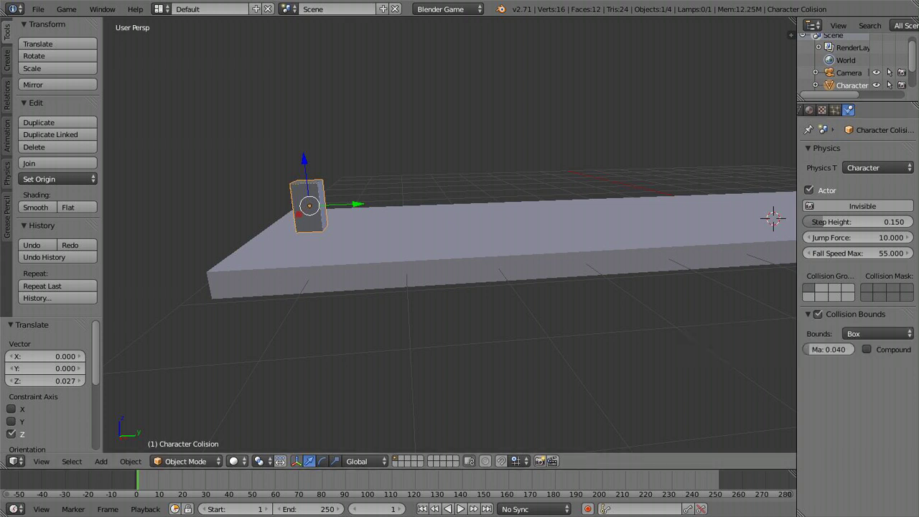
{"action": "left_click", "coordinate": [237, 461]}
{"action": "left_click", "coordinate": [265, 404]}
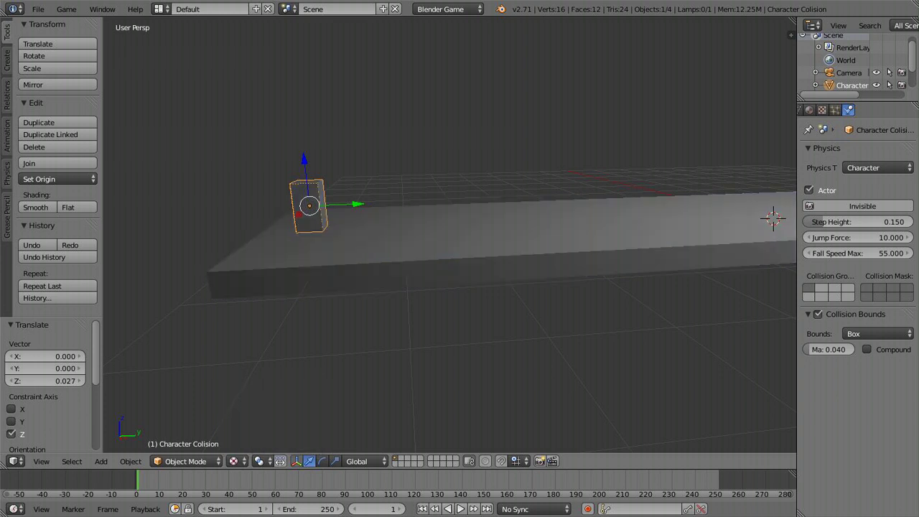
- Deselect everything and test-run the game, then stop it
{"action": "key", "text": "a"}
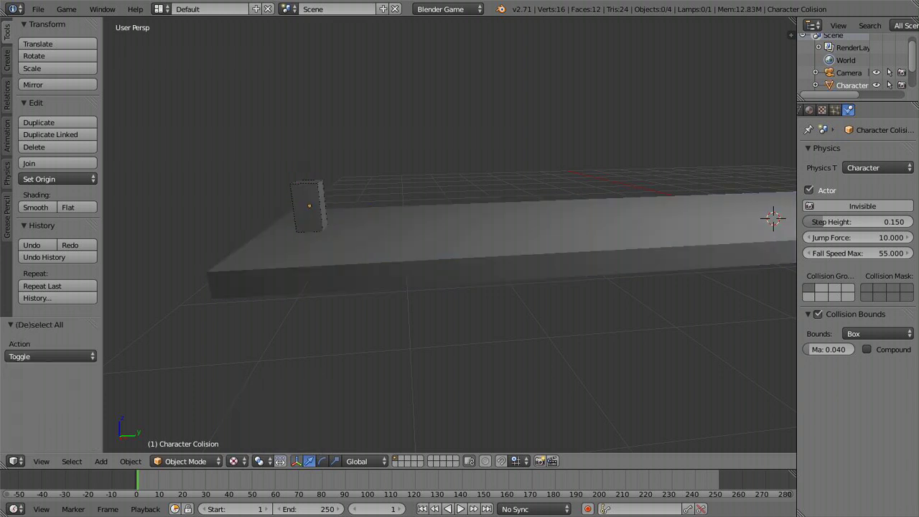
{"action": "key", "text": "p"}
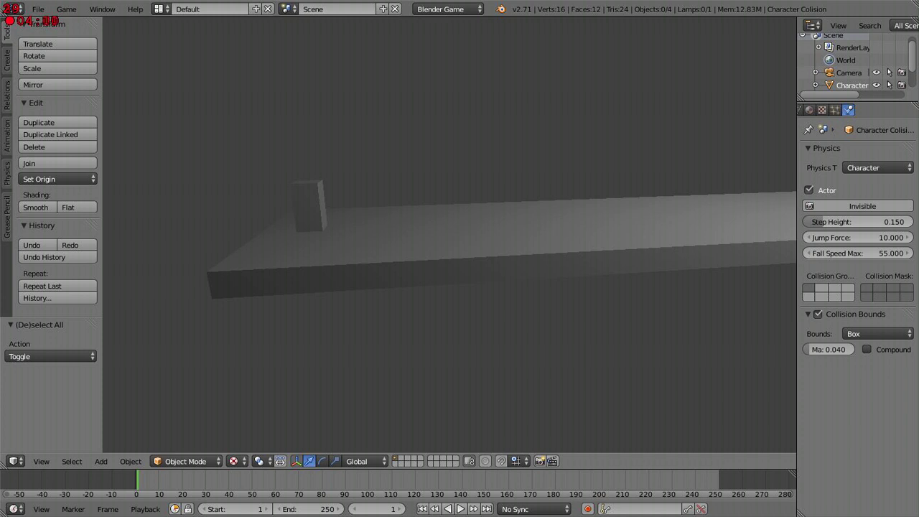
{"action": "key", "text": "Escape"}
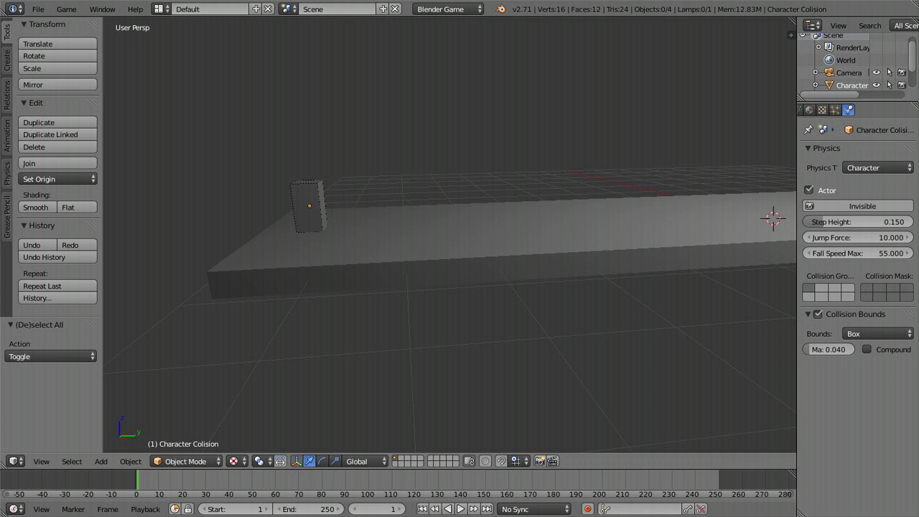
- Raise the character box 0.287 along Z and run the game to watch it drop
{"action": "right_click", "coordinate": [502, 237]}
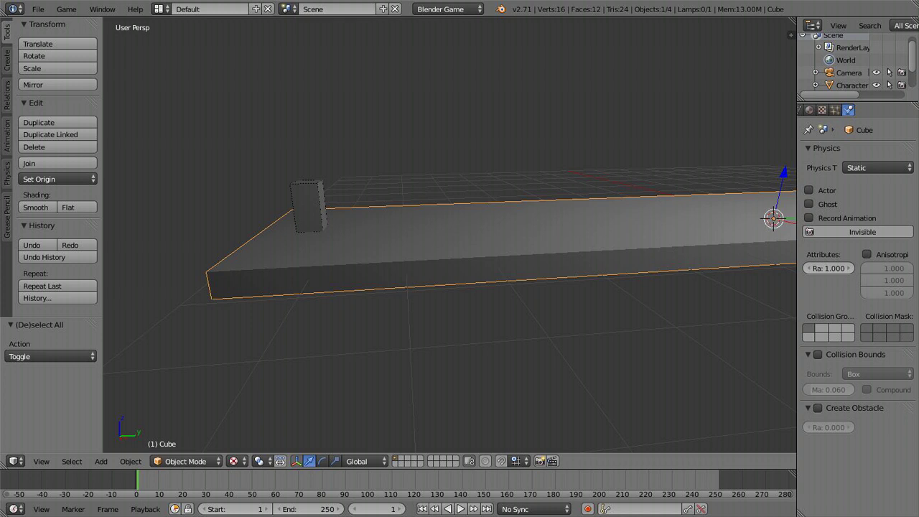
{"action": "right_click", "coordinate": [309, 206]}
{"action": "left_click_drag", "start_coordinate": [304, 159], "coordinate": [302, 139]}
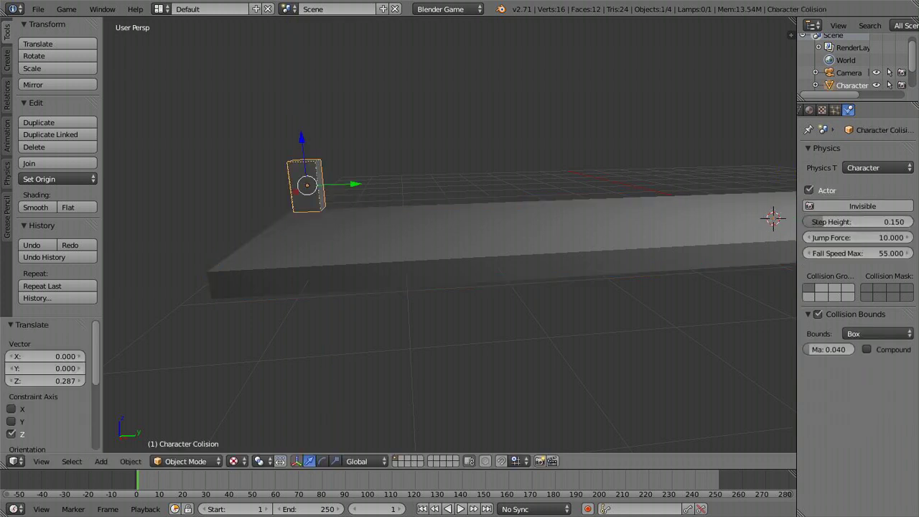
{"action": "key", "text": "a"}
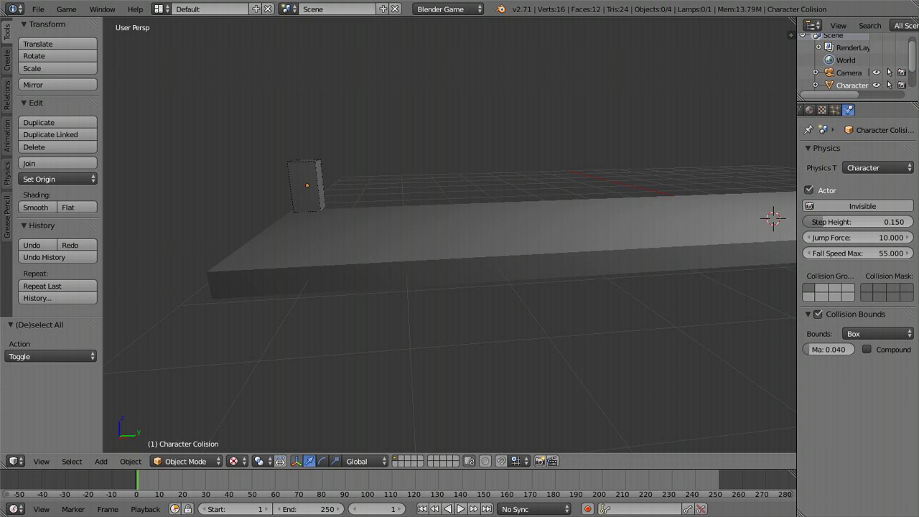
{"action": "key", "text": "p"}
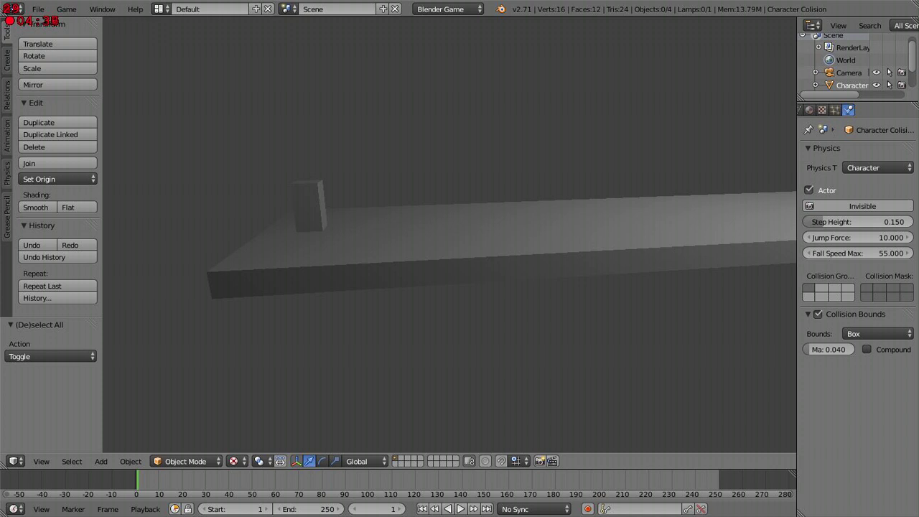
{"action": "key", "text": "Escape"}
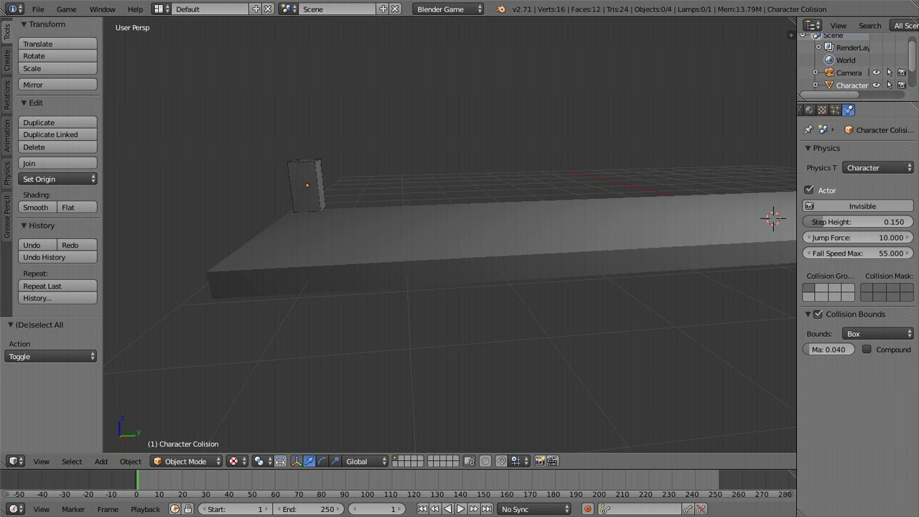
- Give the character box a new material, Material.001, with a bright green diffuse colour
{"action": "left_click", "coordinate": [809, 109]}
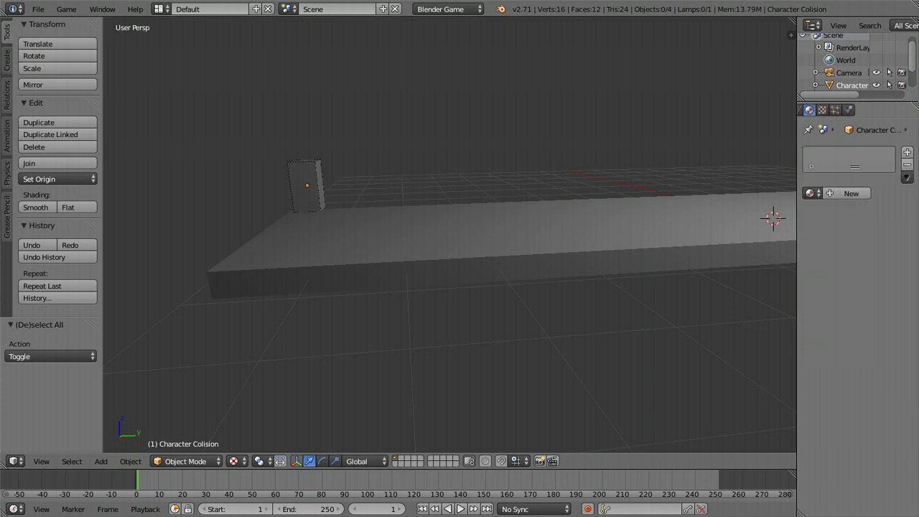
{"action": "left_click", "coordinate": [850, 193]}
{"action": "left_click", "coordinate": [826, 348]}
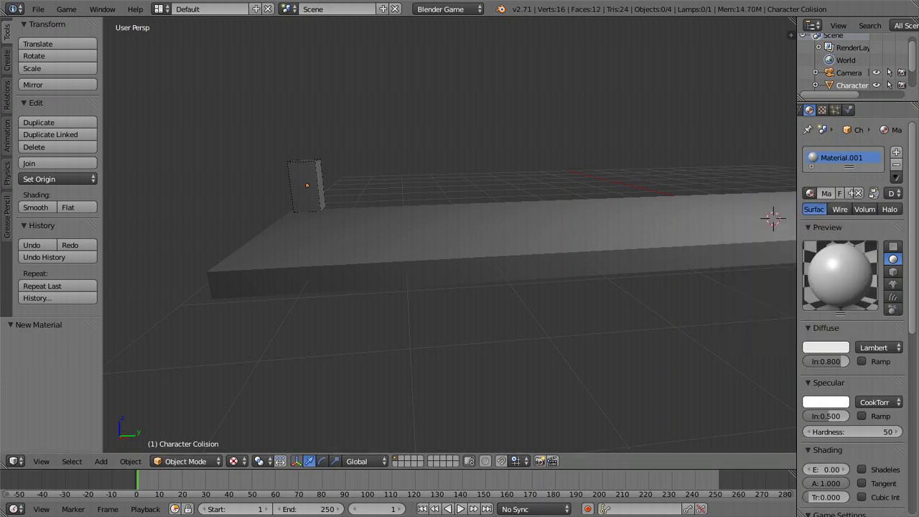
{"action": "right_click", "coordinate": [306, 185]}
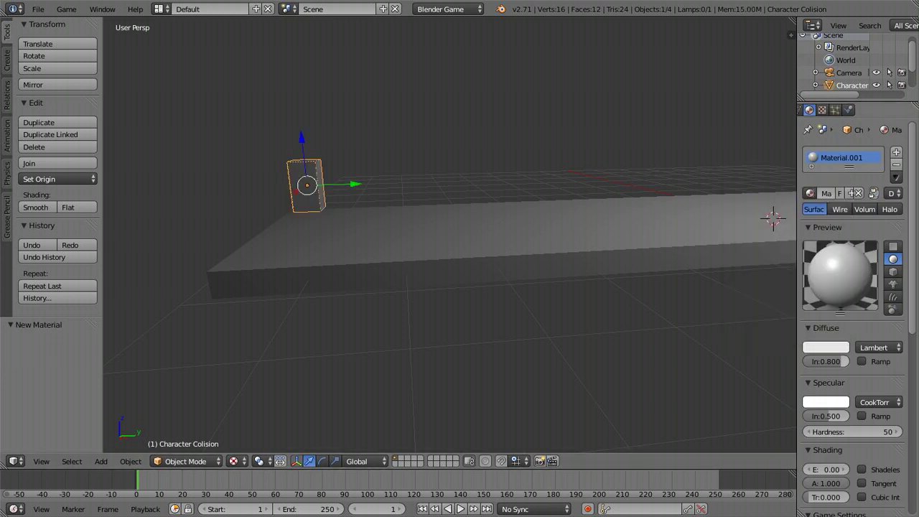
{"action": "left_click", "coordinate": [836, 347]}
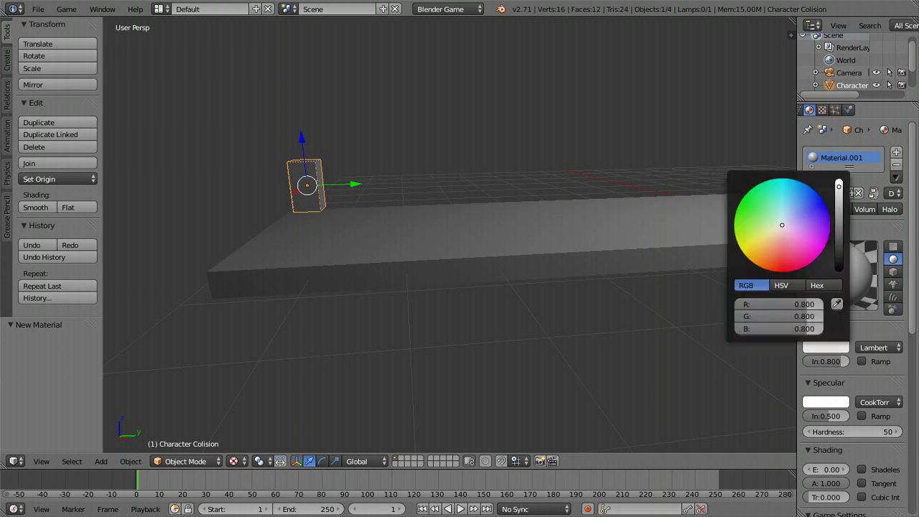
{"action": "left_click", "coordinate": [747, 209]}
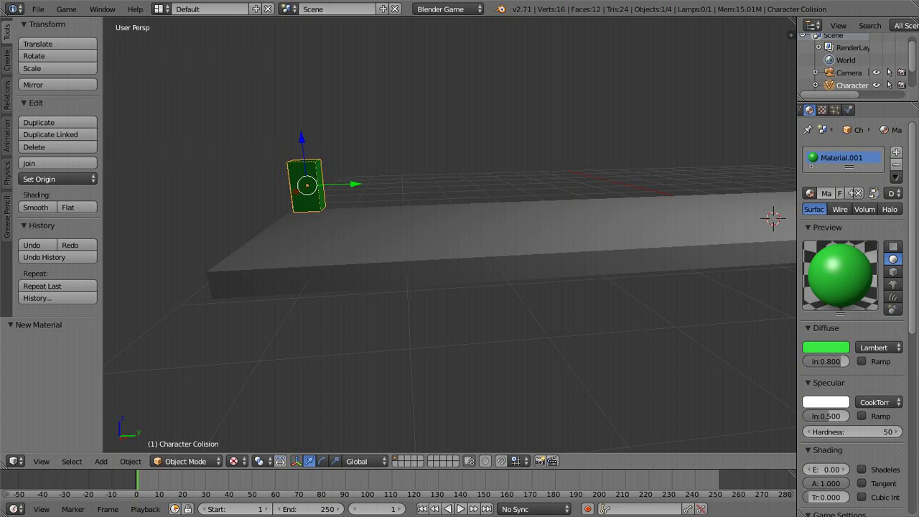
{"action": "left_click", "coordinate": [14, 508]}
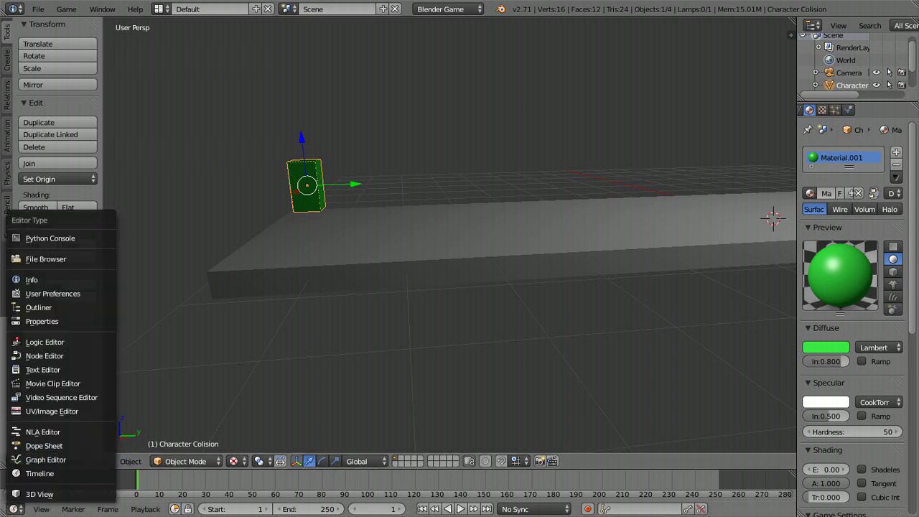
- Turn the bottom area into an enlarged Logic Editor
{"action": "left_click", "coordinate": [45, 342]}
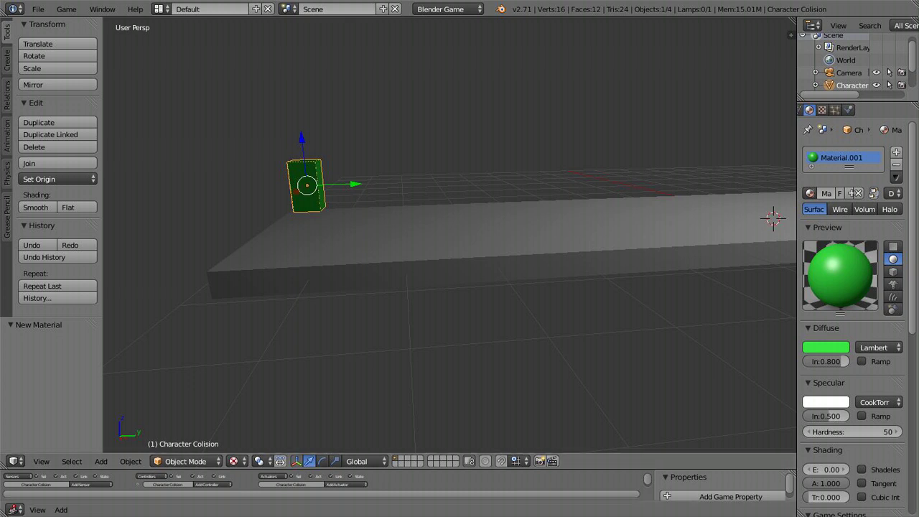
{"action": "left_click_drag", "start_coordinate": [402, 469], "coordinate": [402, 316]}
{"action": "scroll", "coordinate": [323, 402], "scroll_direction": "up", "scroll_amount": 2}
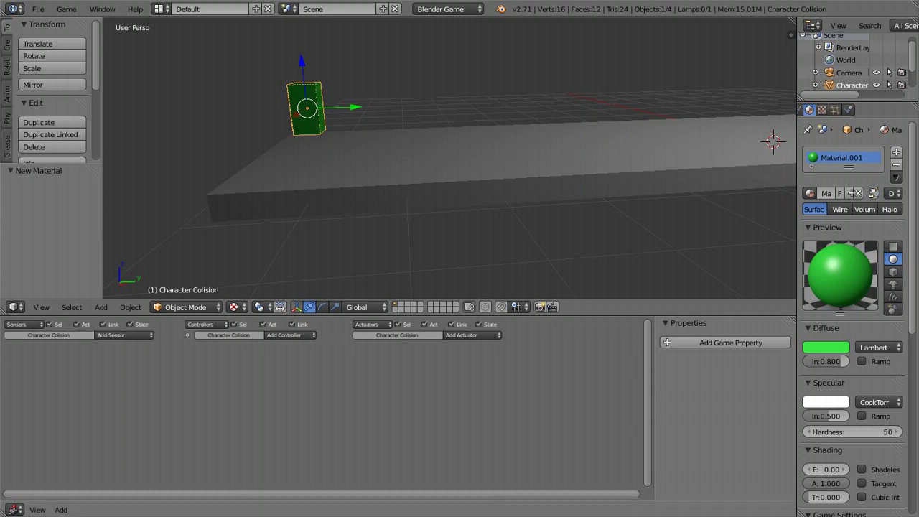
{"action": "scroll", "coordinate": [323, 402], "scroll_direction": "up", "scroll_amount": 2}
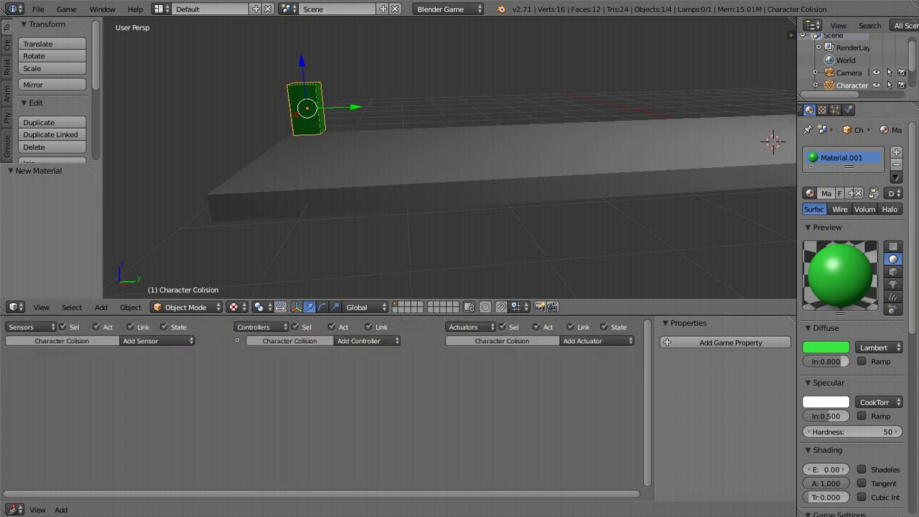
- Add a game property and name it 'Character Colision'
{"action": "left_click", "coordinate": [731, 342]}
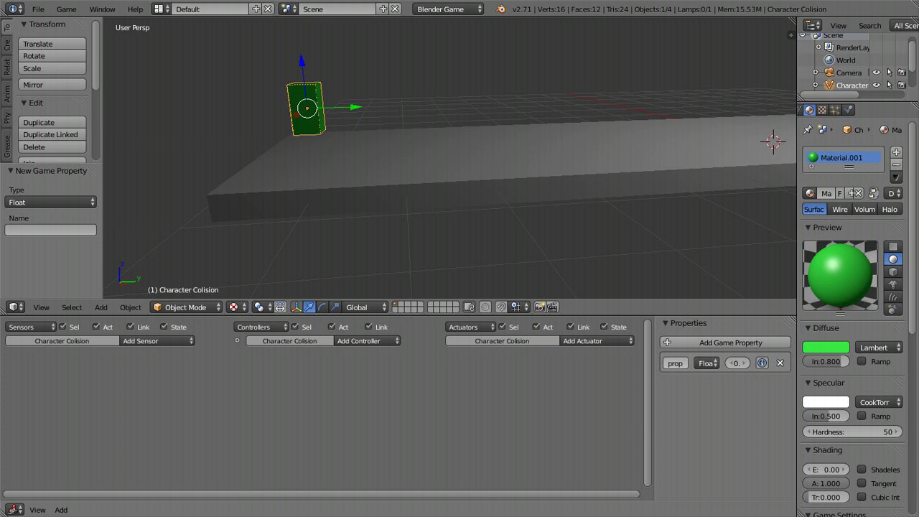
{"action": "left_click", "coordinate": [674, 363]}
{"action": "type", "text": "Charact"}
{"action": "type", "text": "er Col"}
{"action": "type", "text": "ision"}
{"action": "key", "text": "Return"}
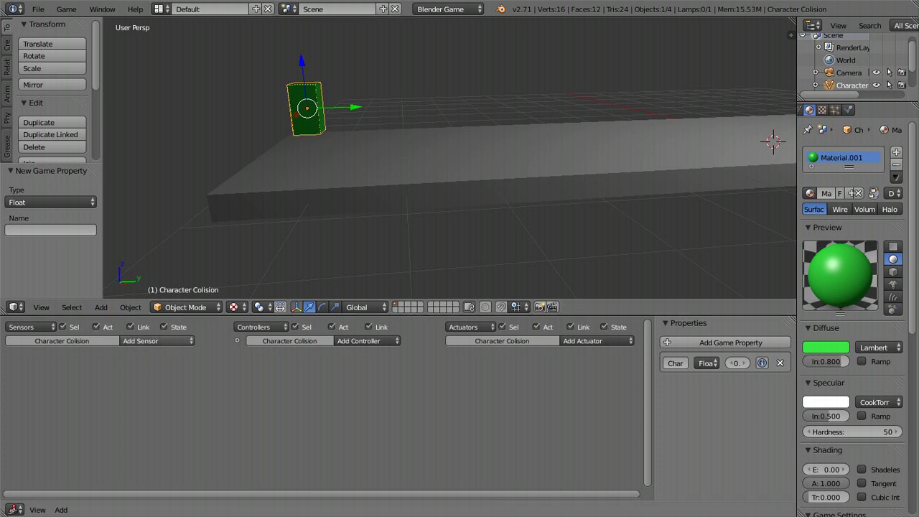
- Add a Keyboard sensor triggered by the D key and name it Forward
{"action": "left_click", "coordinate": [156, 341]}
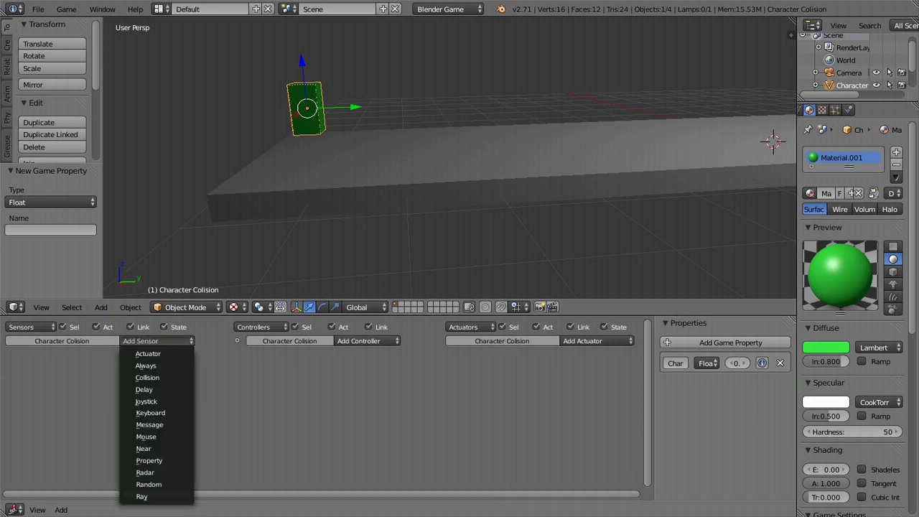
{"action": "left_click", "coordinate": [150, 412]}
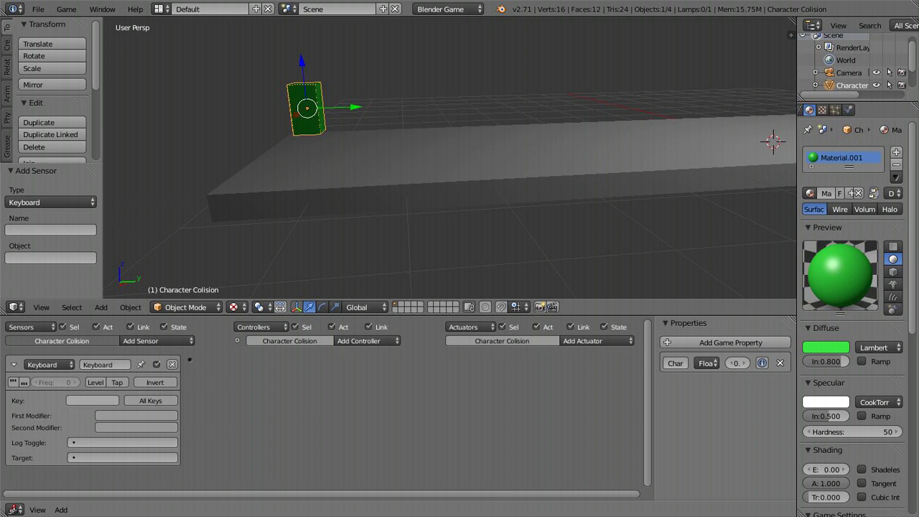
{"action": "left_click", "coordinate": [91, 400]}
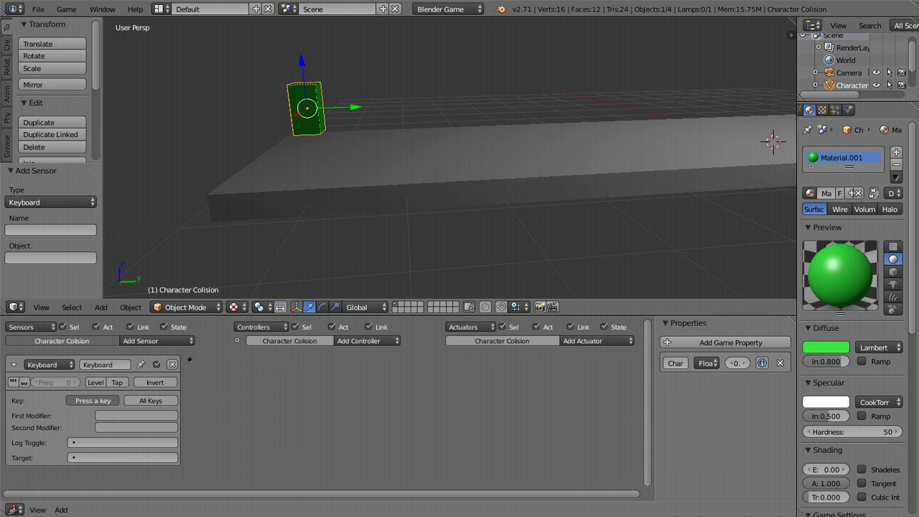
{"action": "key", "text": "d"}
{"action": "left_click", "coordinate": [105, 365]}
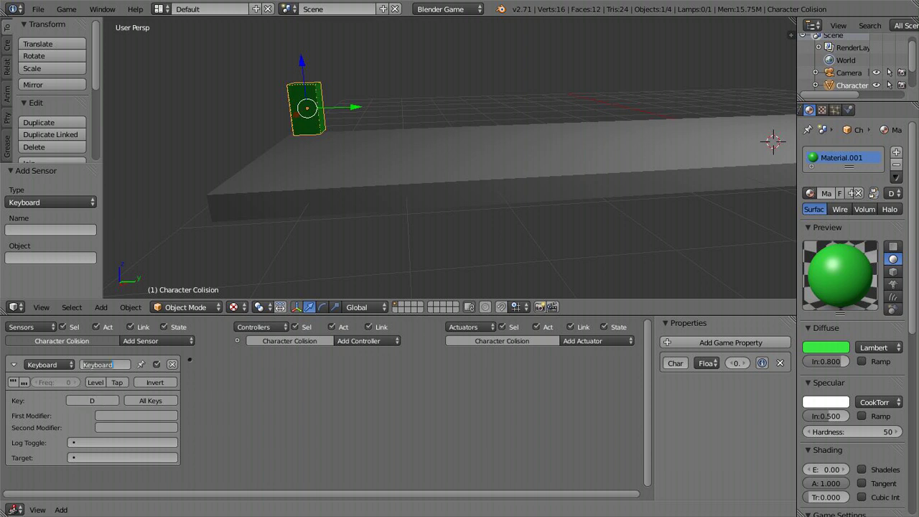
{"action": "type", "text": "Forwa"}
{"action": "key", "text": "Return"}
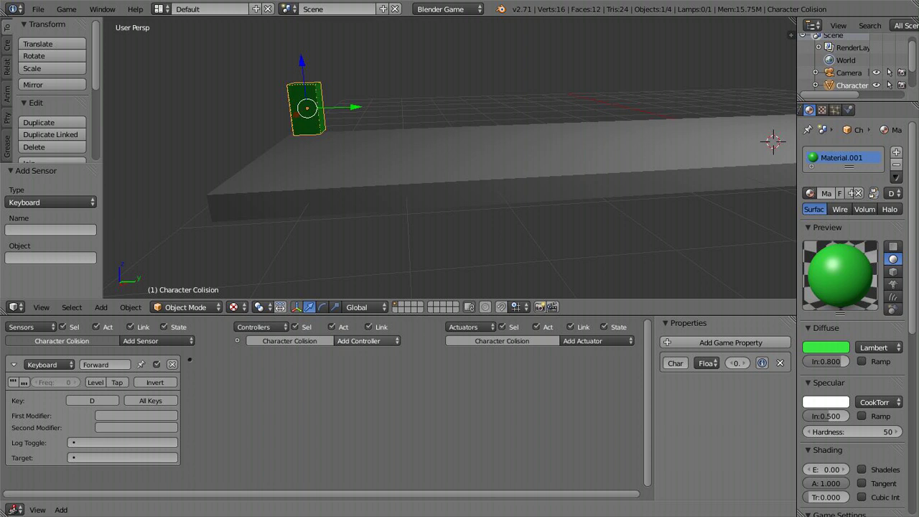
- Add an And controller and wire the Forward sensor into it
{"action": "left_click", "coordinate": [358, 340]}
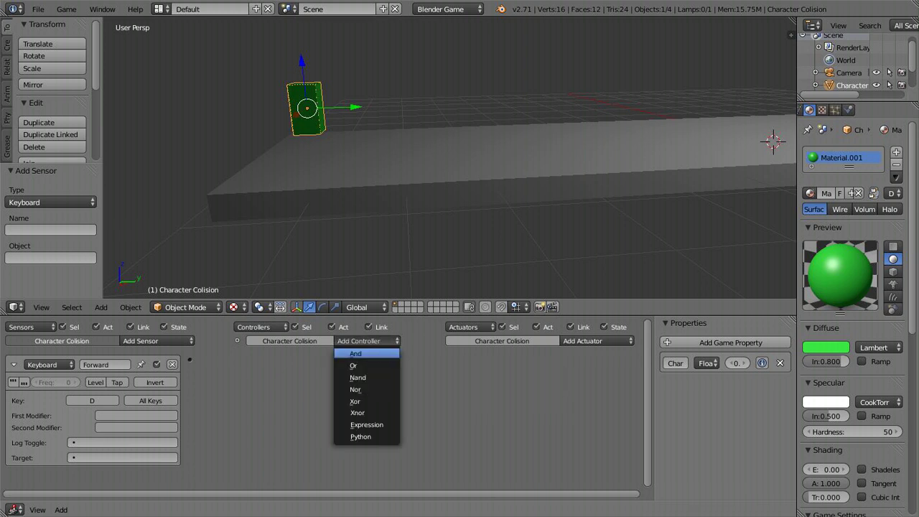
{"action": "left_click", "coordinate": [355, 353]}
{"action": "left_click_drag", "start_coordinate": [190, 360], "coordinate": [237, 359]}
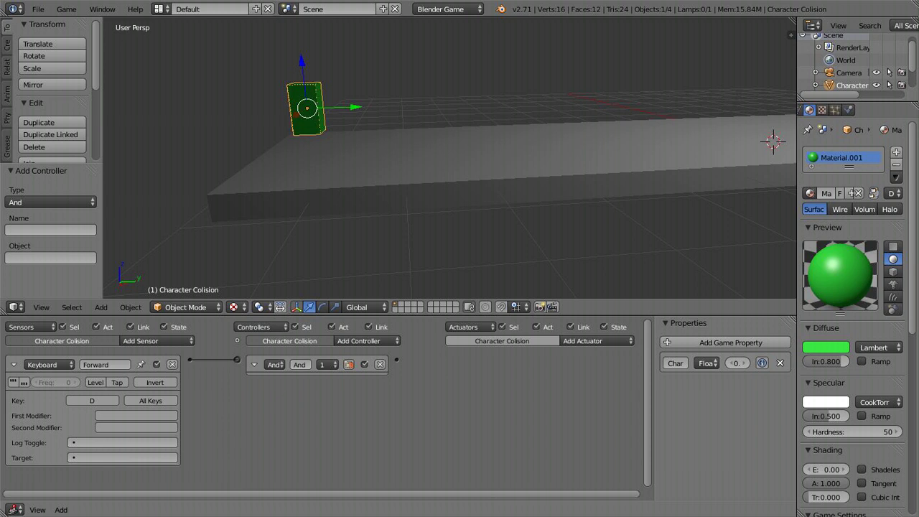
{"action": "left_click", "coordinate": [595, 341]}
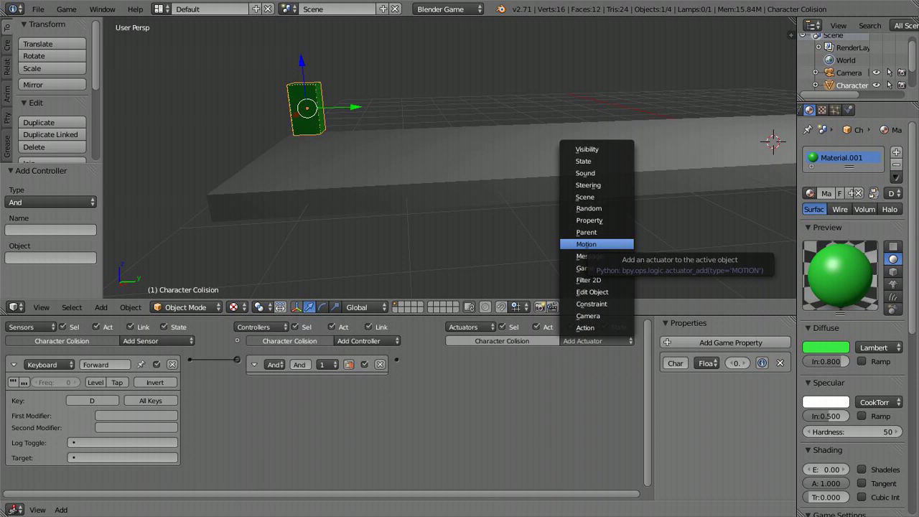
- Add a Motion actuator named Forward and rename the And controller
{"action": "left_click", "coordinate": [595, 244]}
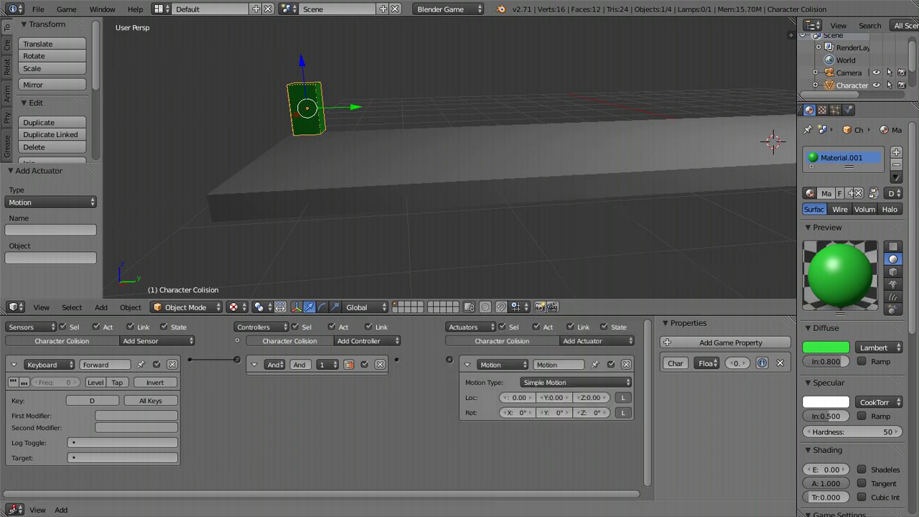
{"action": "left_click", "coordinate": [298, 365]}
{"action": "type", "text": "Fi"}
{"action": "type", "text": "rWal"}
{"action": "type", "text": "d"}
{"action": "key", "text": "Return"}
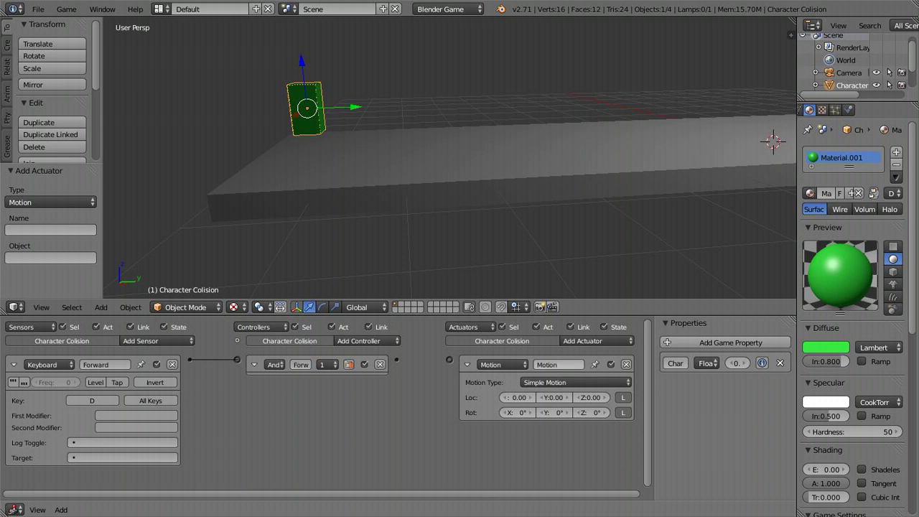
{"action": "left_click", "coordinate": [558, 365]}
{"action": "type", "text": "Forward"}
{"action": "key", "text": "Return"}
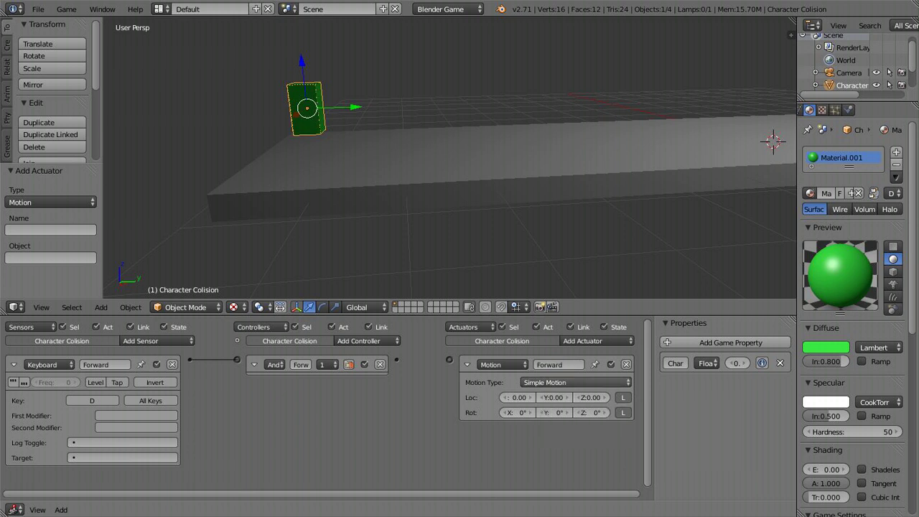
- Set the Forward actuator to Character Motion with Y location 0.10, and link the controller to it
{"action": "left_click", "coordinate": [576, 382]}
{"action": "left_click", "coordinate": [553, 343]}
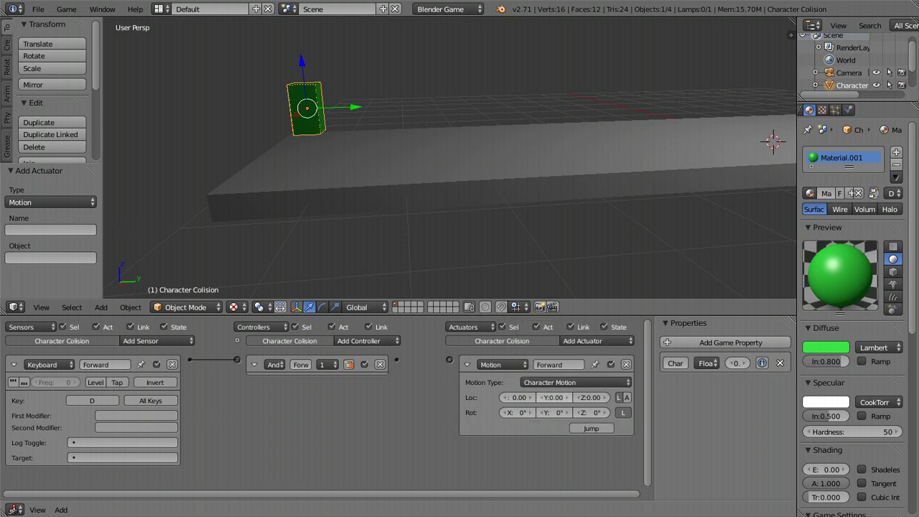
{"action": "left_click", "coordinate": [554, 396]}
{"action": "key", "text": "BackSpace"}
{"action": "key", "text": "Return"}
{"action": "left_click_drag", "start_coordinate": [396, 360], "coordinate": [432, 359]}
- Play the game twice with D held to check the character moves forward
{"action": "key", "text": "a"}
{"action": "key", "text": "a"}
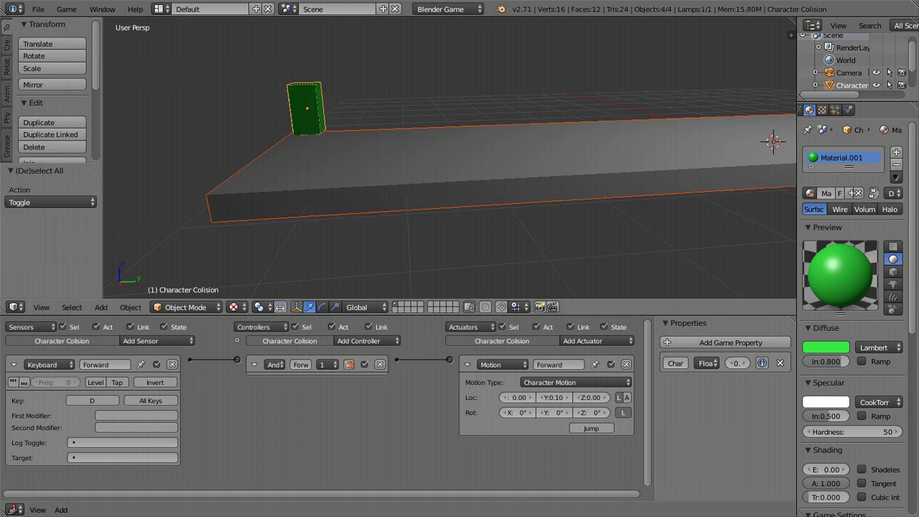
{"action": "key", "text": "a"}
{"action": "key", "text": "p"}
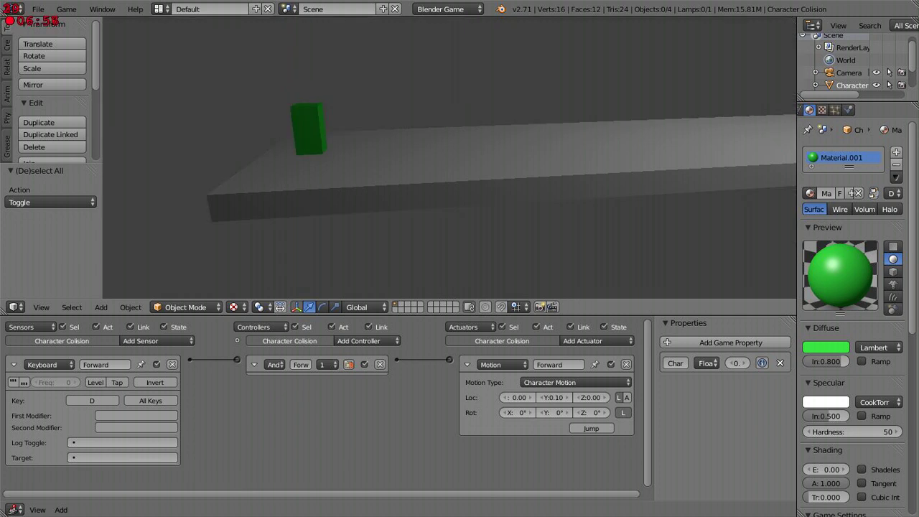
{"action": "key", "text": "d"}
{"action": "key", "text": "d"}
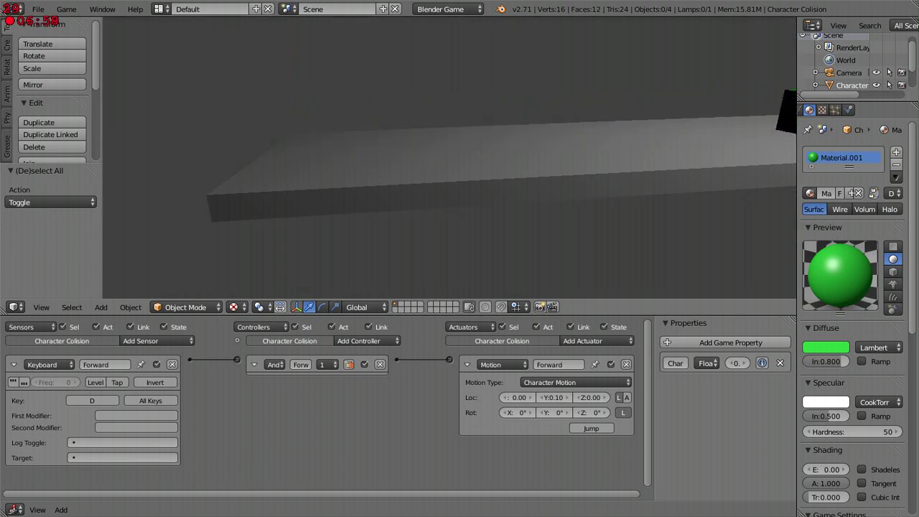
{"action": "key", "text": "Escape"}
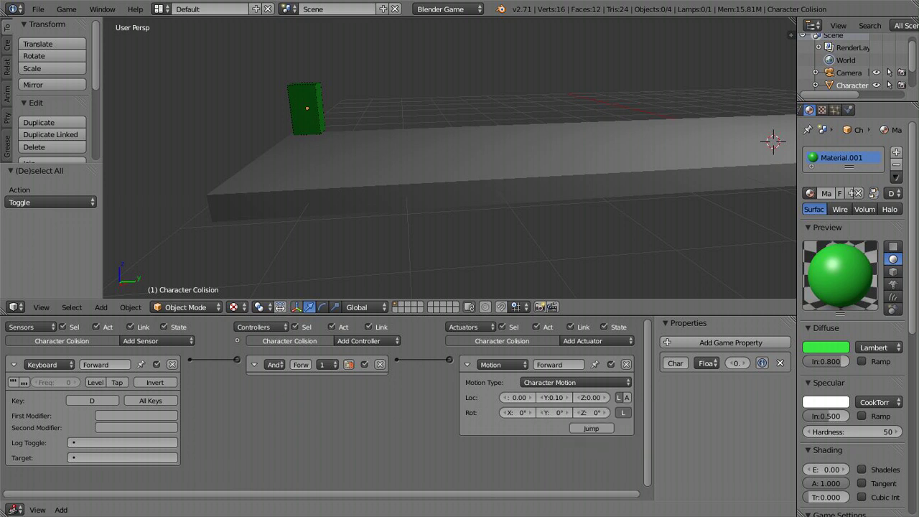
{"action": "scroll", "coordinate": [448, 157], "scroll_direction": "down", "scroll_amount": 3}
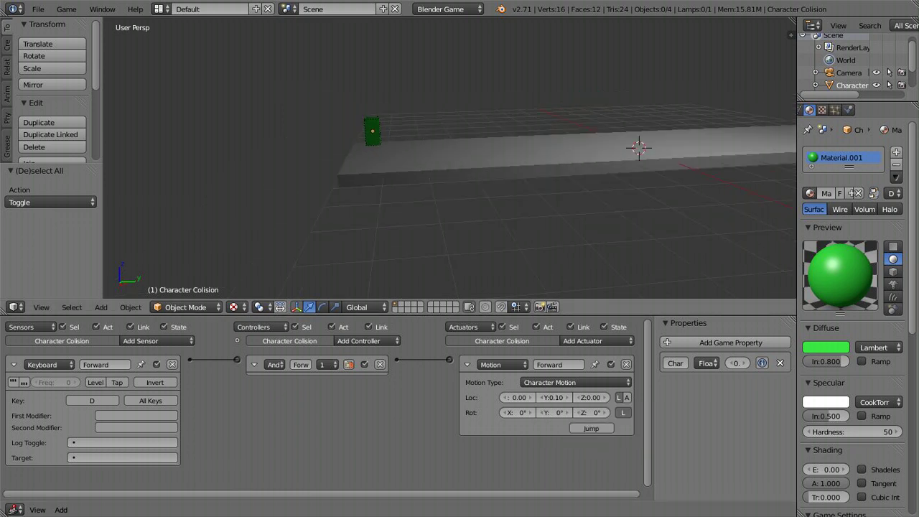
{"action": "scroll", "coordinate": [449, 179], "scroll_direction": "up", "scroll_amount": 2}
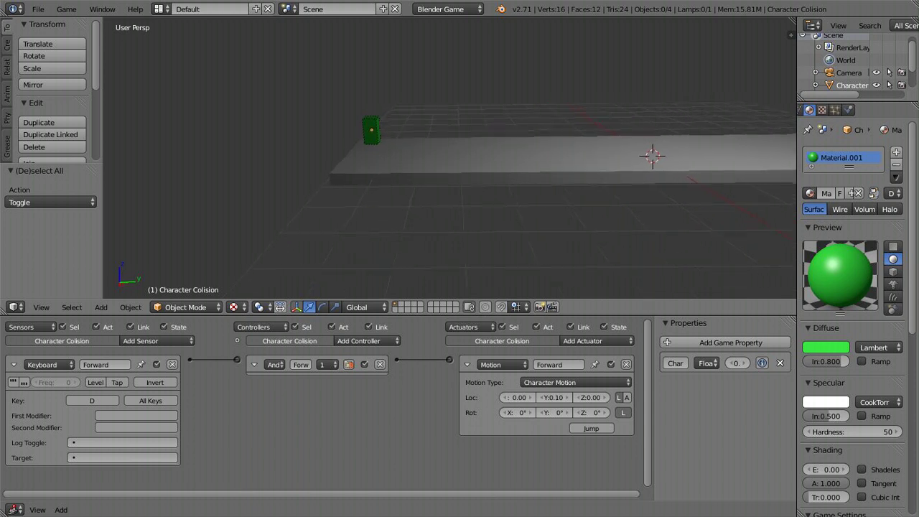
{"action": "scroll", "coordinate": [448, 179], "scroll_direction": "up", "scroll_amount": 3}
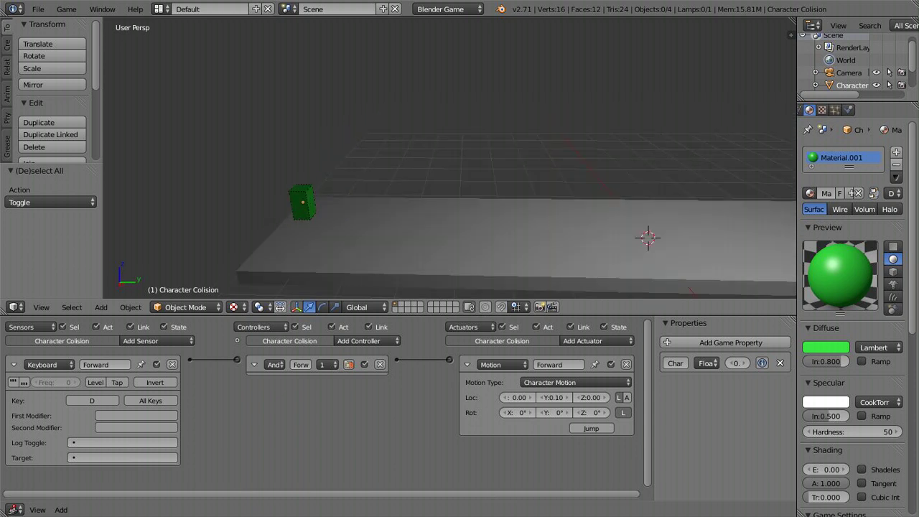
{"action": "scroll", "coordinate": [448, 180], "scroll_direction": "up", "scroll_amount": 1}
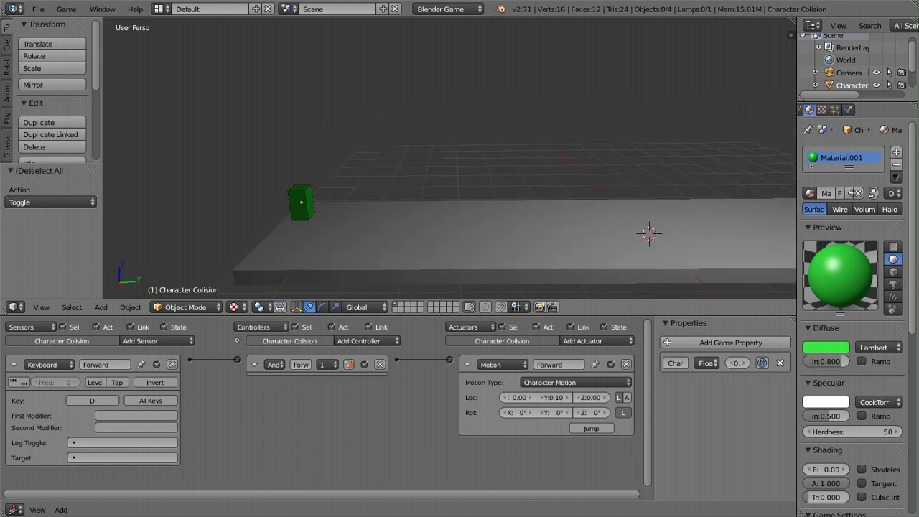
{"action": "key", "text": "p"}
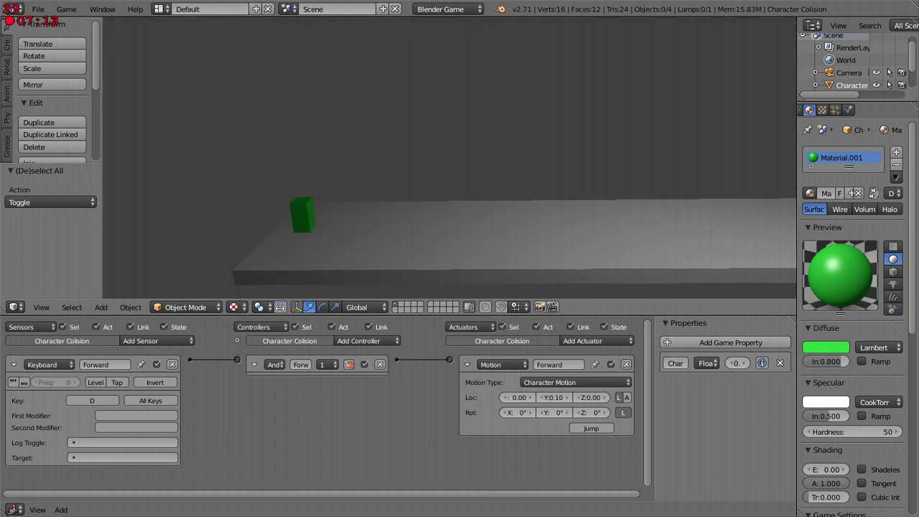
{"action": "key", "text": "d"}
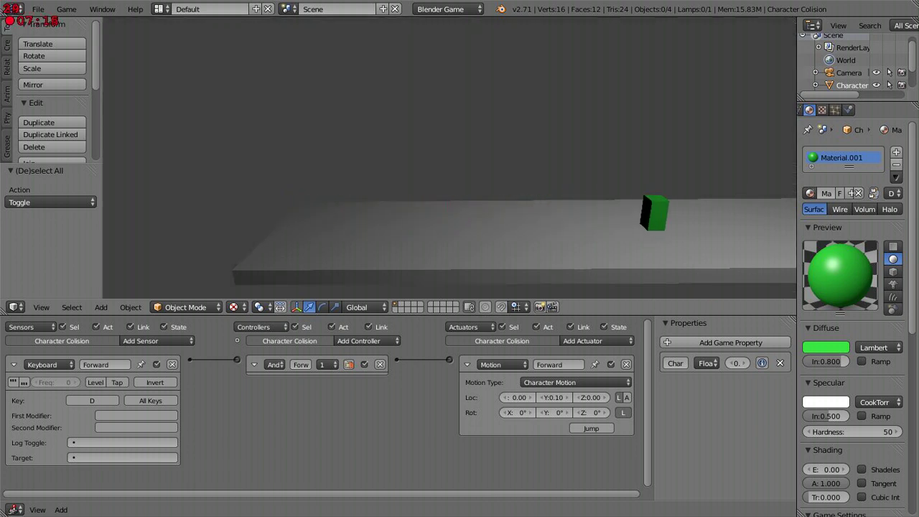
{"action": "key", "text": "Escape"}
- Leave the Y location at 0.10 after a cancelled edit and test the movement again
{"action": "left_click", "coordinate": [553, 396]}
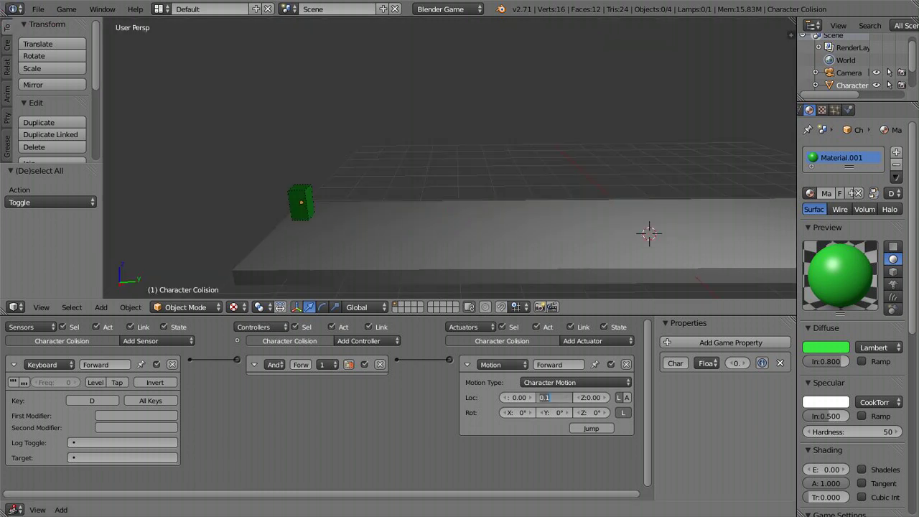
{"action": "key", "text": "BackSpace"}
{"action": "type", "text": "0"}
{"action": "key", "text": "Escape"}
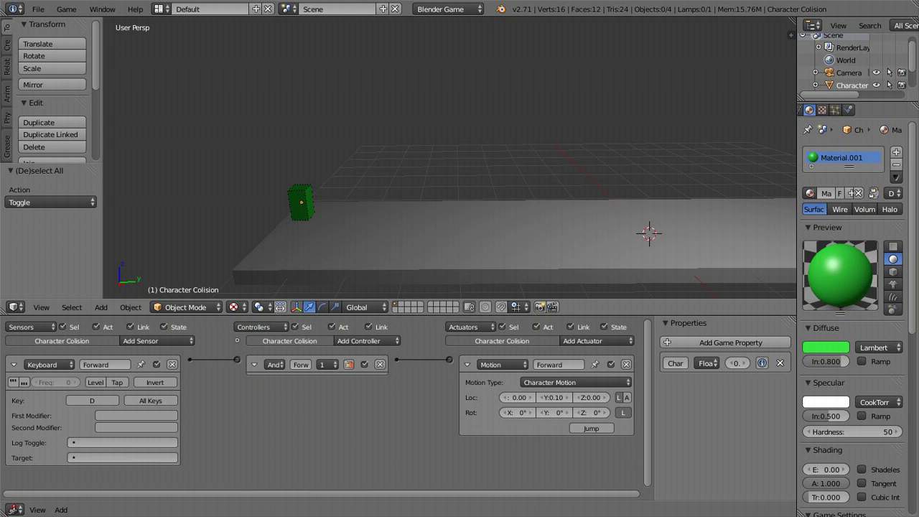
{"action": "key", "text": "p"}
{"action": "key", "text": "d"}
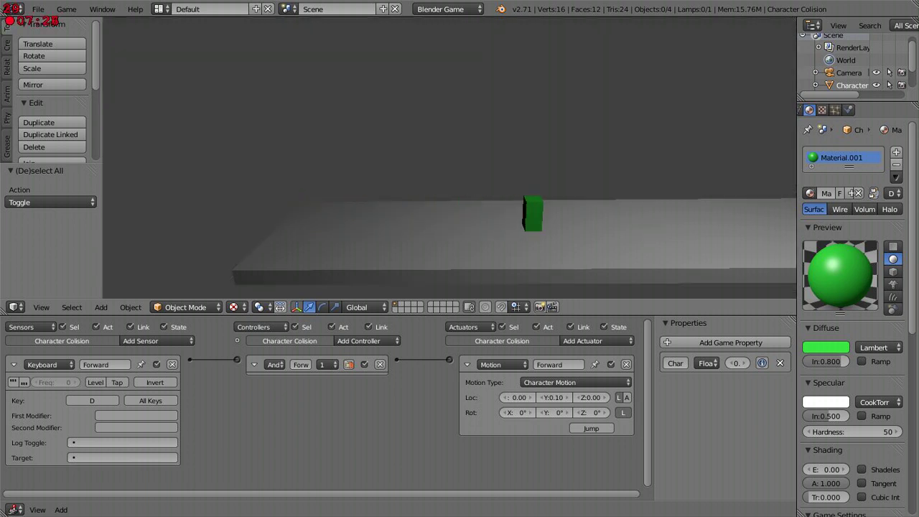
{"action": "key", "text": "Escape"}
- Lower the Forward actuator's Y location to 0.05 and test the slower movement
{"action": "left_click", "coordinate": [553, 397]}
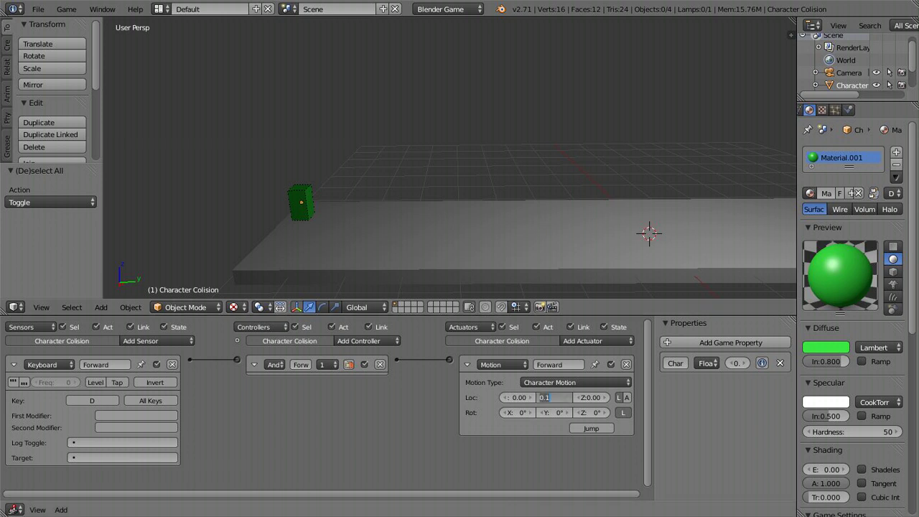
{"action": "key", "text": "BackSpace"}
{"action": "type", "text": ".05"}
{"action": "key", "text": "Return"}
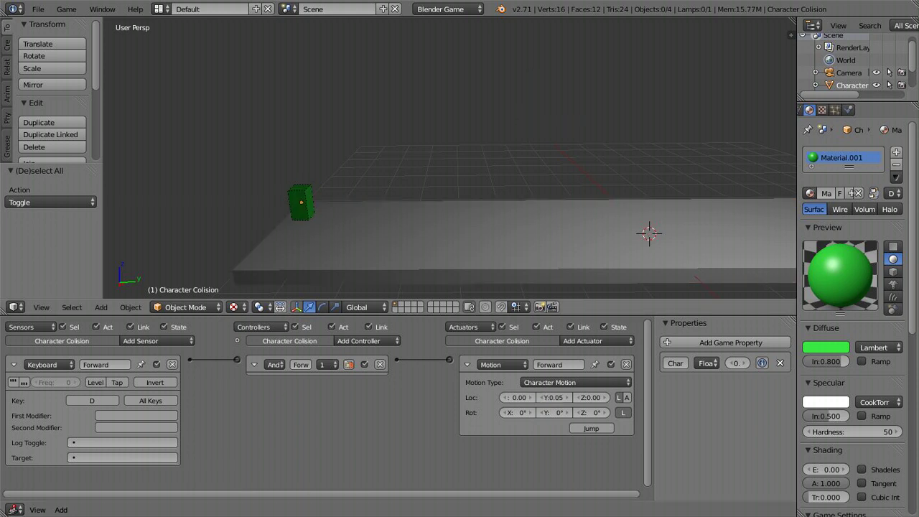
{"action": "key", "text": "p"}
{"action": "key", "text": "d"}
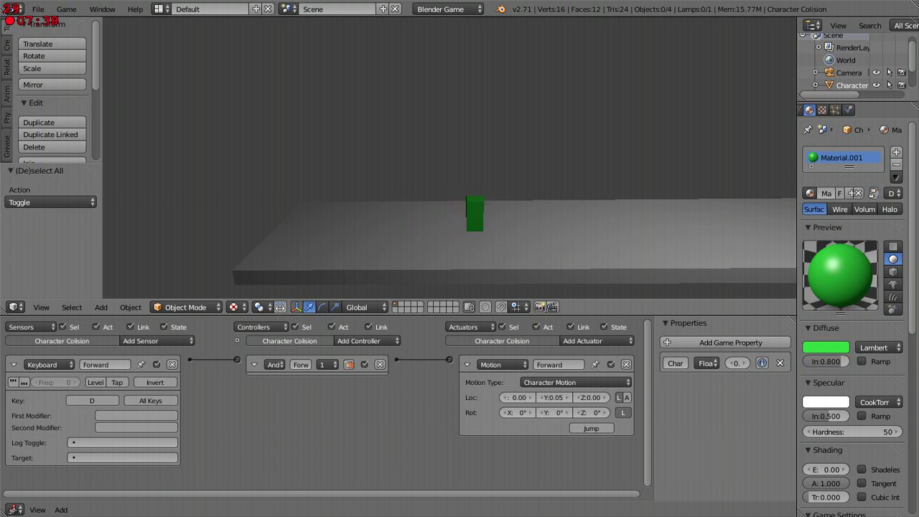
{"action": "key", "text": "Escape"}
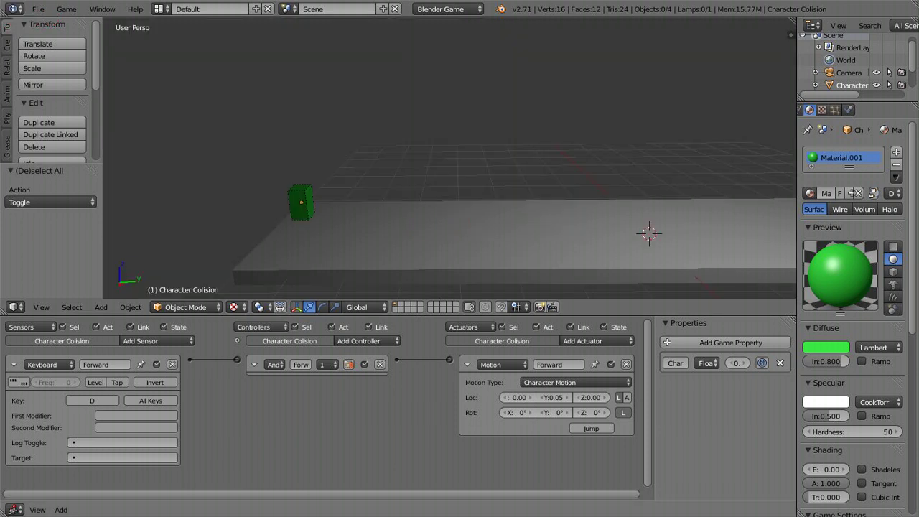
- Add a Keyboard sensor on the A key named Back
{"action": "left_click", "coordinate": [156, 340]}
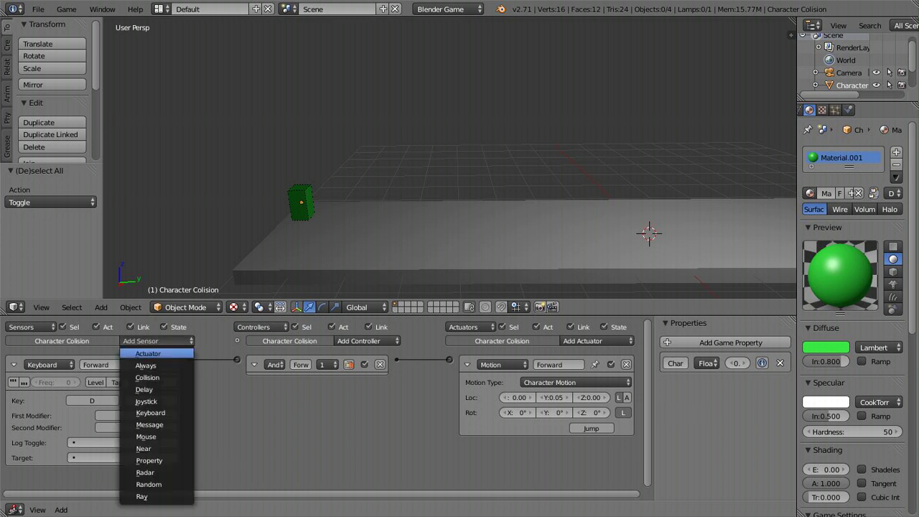
{"action": "left_click", "coordinate": [150, 413]}
{"action": "scroll", "coordinate": [150, 412], "scroll_direction": "down", "scroll_amount": 2}
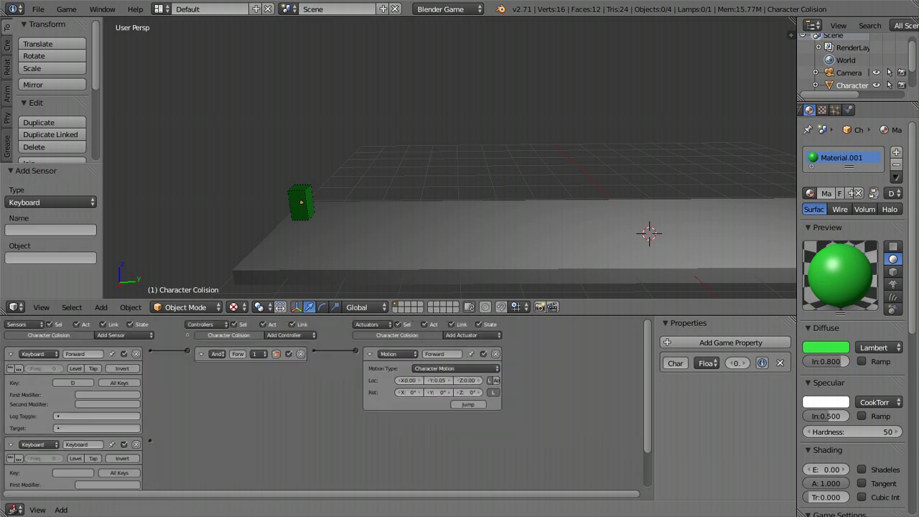
{"action": "scroll", "coordinate": [215, 402], "scroll_direction": "down", "scroll_amount": 2}
{"action": "left_click", "coordinate": [68, 433]}
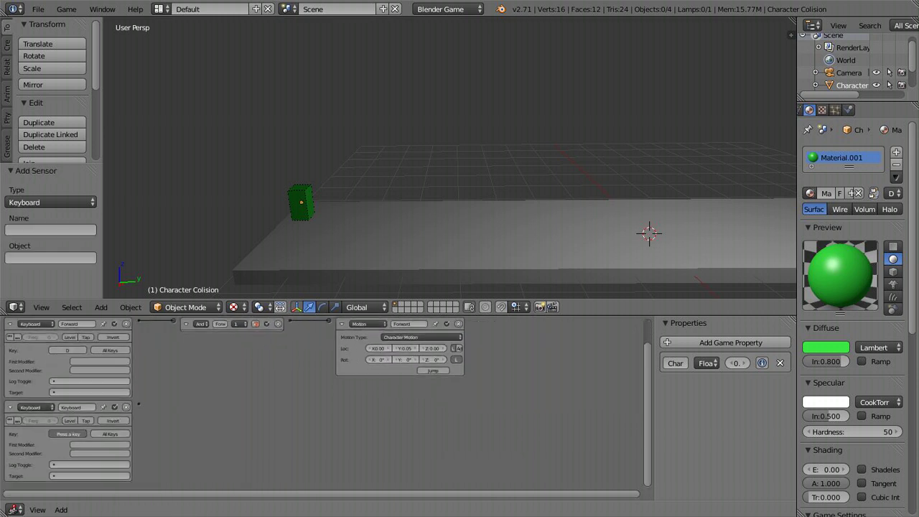
{"action": "key", "text": "a"}
{"action": "scroll", "coordinate": [323, 401], "scroll_direction": "up", "scroll_amount": 2}
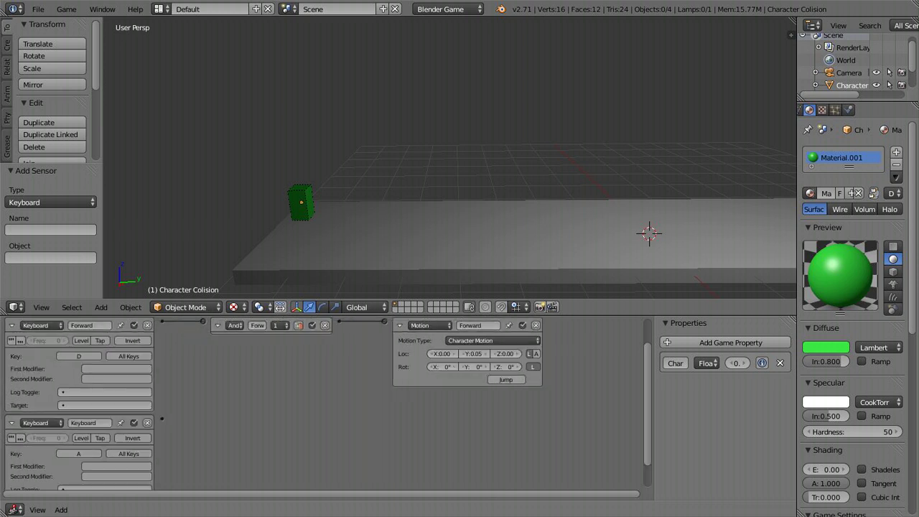
{"action": "left_click", "coordinate": [90, 423]}
{"action": "type", "text": "Back"}
{"action": "key", "text": "Return"}
- Add a second And controller and connect the Back sensor to it
{"action": "scroll", "coordinate": [323, 402], "scroll_direction": "up", "scroll_amount": 2}
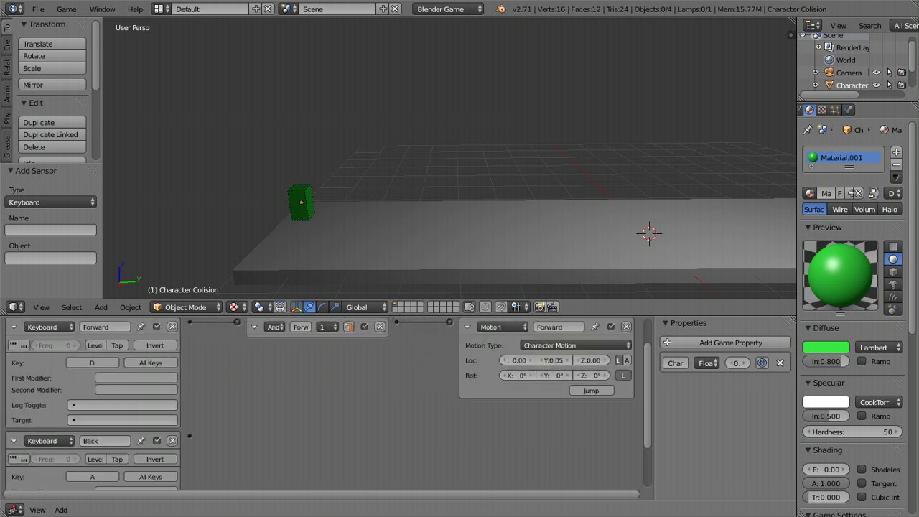
{"action": "scroll", "coordinate": [323, 402], "scroll_direction": "up", "scroll_amount": 2, "text": "shift"}
{"action": "left_click", "coordinate": [366, 341]}
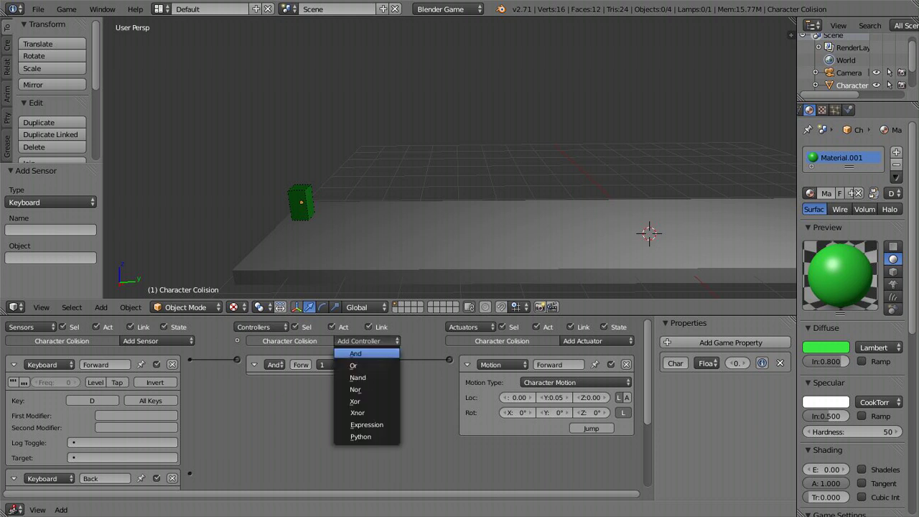
{"action": "left_click", "coordinate": [355, 353]}
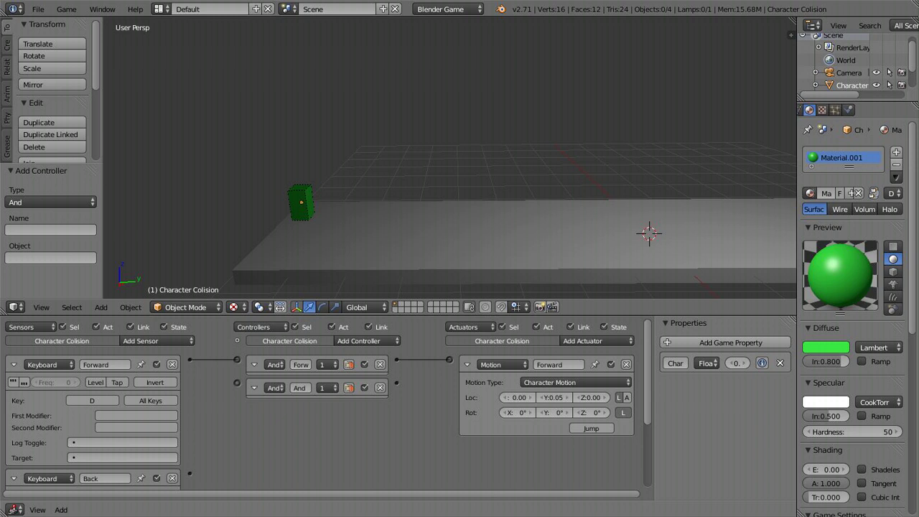
{"action": "left_click_drag", "start_coordinate": [189, 473], "coordinate": [237, 382]}
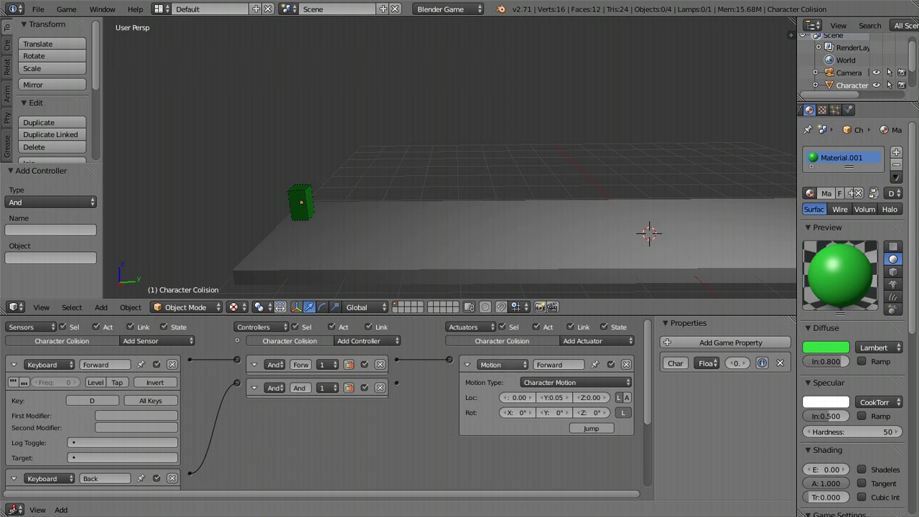
- Add a new Motion actuator, name the controller Back, and wire it to the actuator
{"action": "left_click", "coordinate": [466, 364]}
{"action": "left_click", "coordinate": [598, 340]}
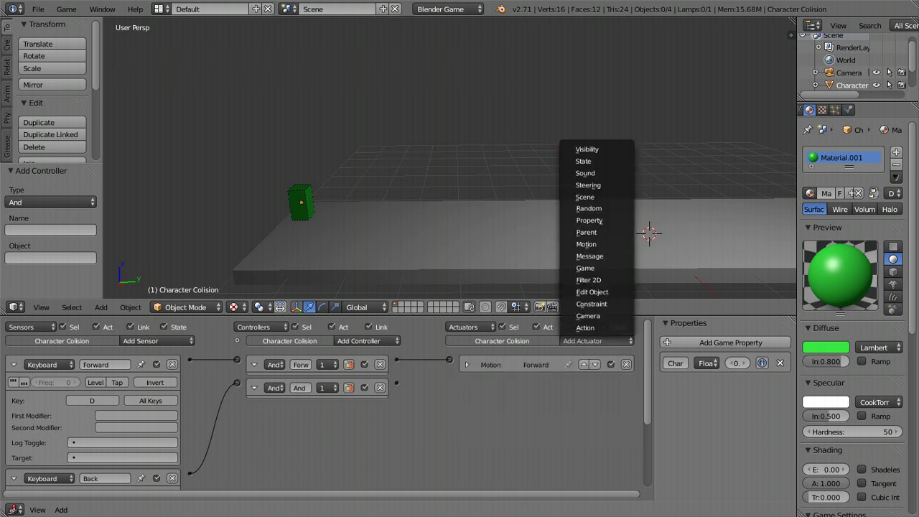
{"action": "left_click", "coordinate": [596, 238]}
{"action": "left_click", "coordinate": [299, 388]}
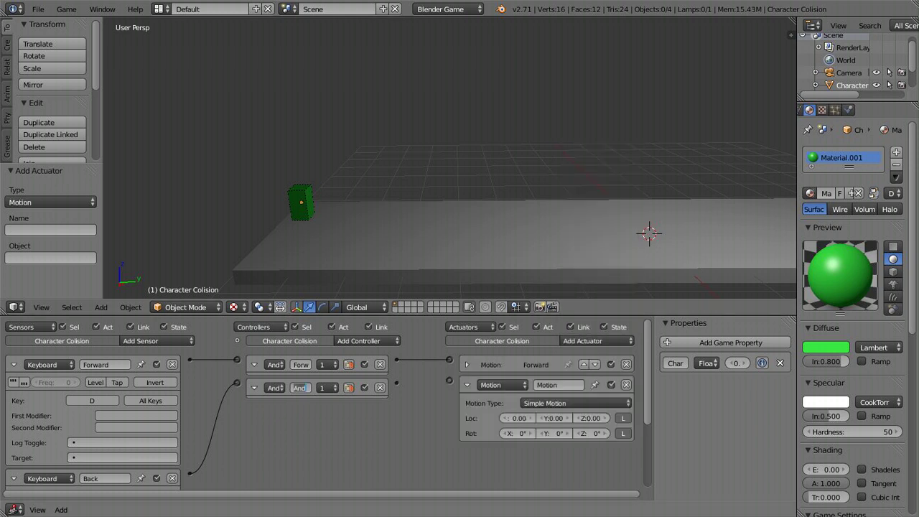
{"action": "type", "text": "Back"}
{"action": "key", "text": "Return"}
{"action": "left_click_drag", "start_coordinate": [396, 382], "coordinate": [448, 380]}
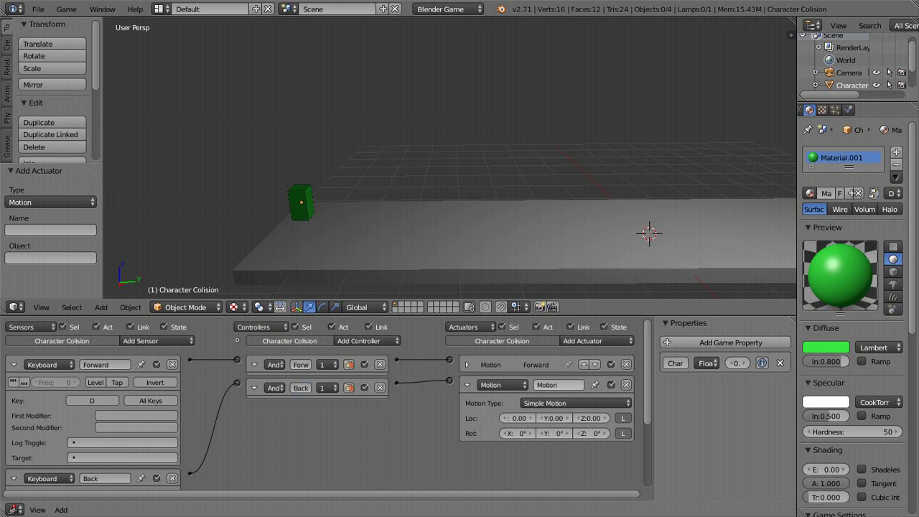
- Name the actuator Back with Character Motion and Y location -0.05, then collapse the panels
{"action": "left_click", "coordinate": [558, 384]}
{"action": "type", "text": "Back"}
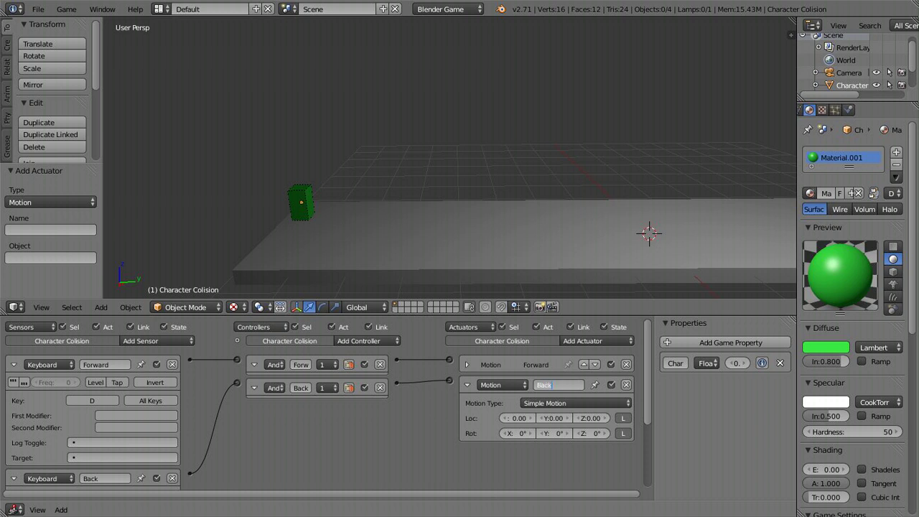
{"action": "key", "text": "Return"}
{"action": "left_click", "coordinate": [574, 402]}
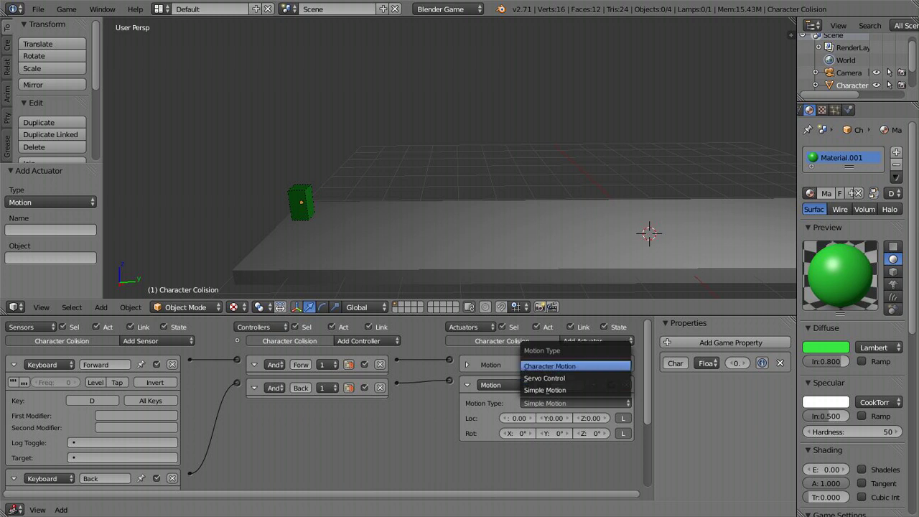
{"action": "left_click", "coordinate": [549, 366]}
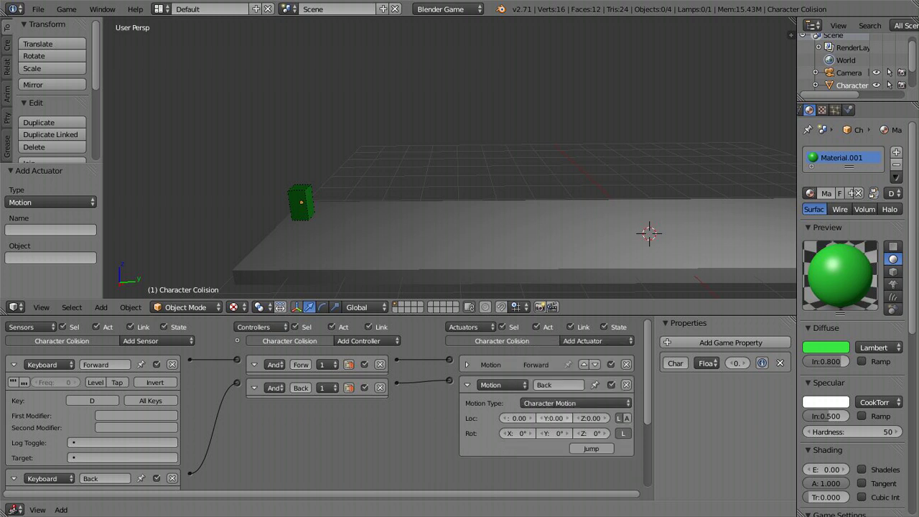
{"action": "left_click", "coordinate": [552, 417]}
{"action": "key", "text": "BackSpace"}
{"action": "type", "text": "-.05"}
{"action": "key", "text": "Return"}
{"action": "left_click", "coordinate": [13, 478], "text": "ctrl"}
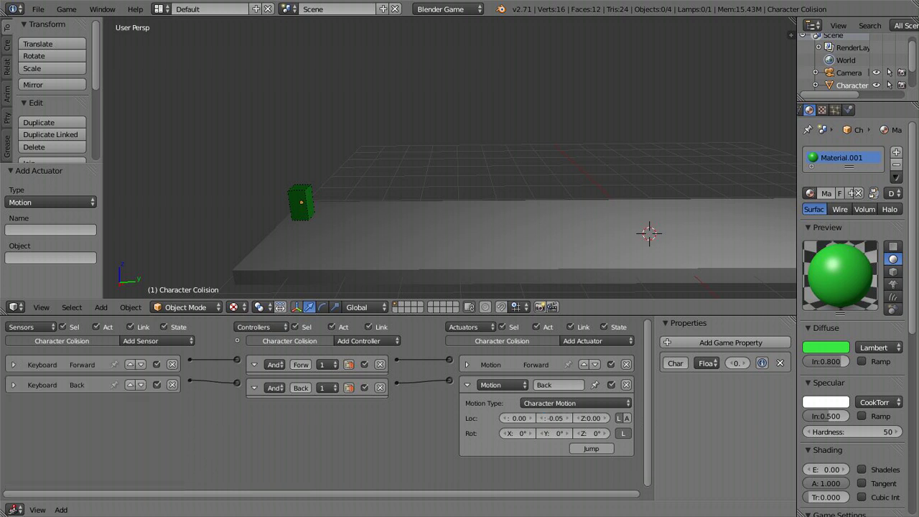
{"action": "left_click", "coordinate": [467, 384]}
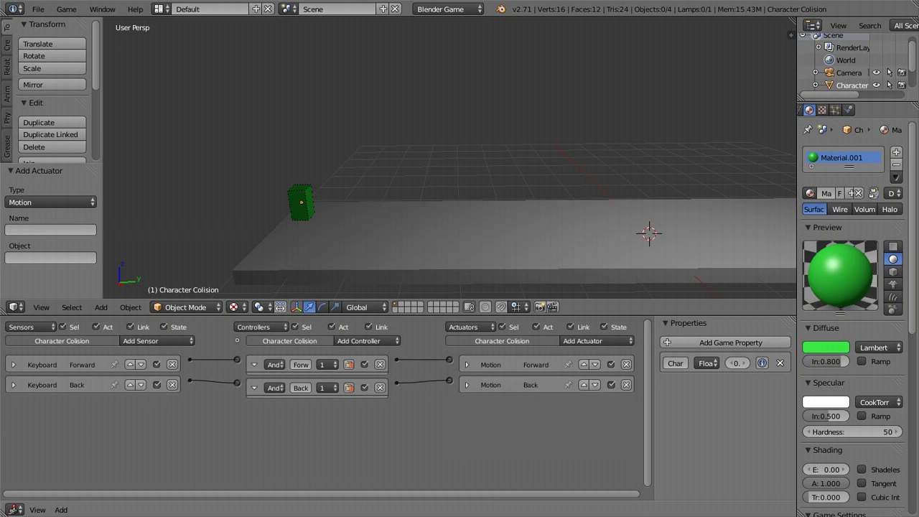
- Add a third Keyboard sensor set to W and a third And controller
{"action": "left_click", "coordinate": [158, 340]}
{"action": "left_click", "coordinate": [151, 414]}
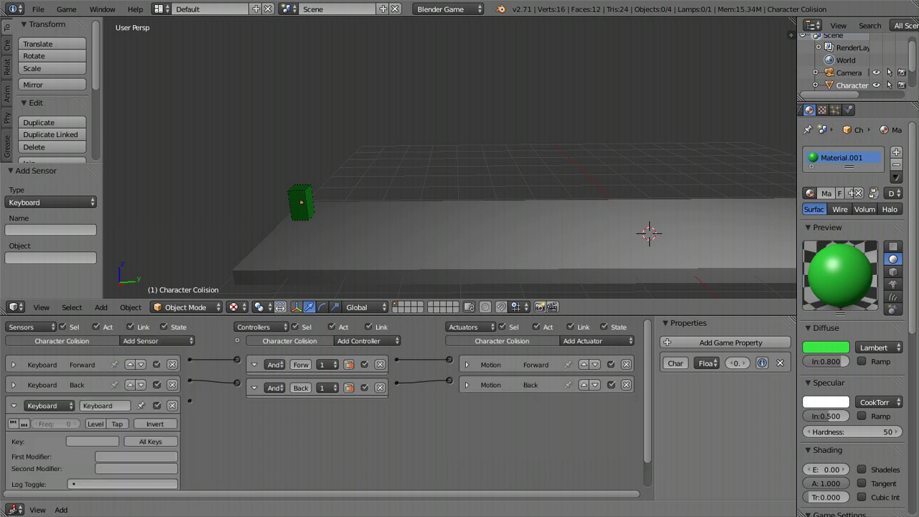
{"action": "left_click", "coordinate": [92, 442]}
{"action": "key", "text": "w"}
{"action": "left_click", "coordinate": [12, 406]}
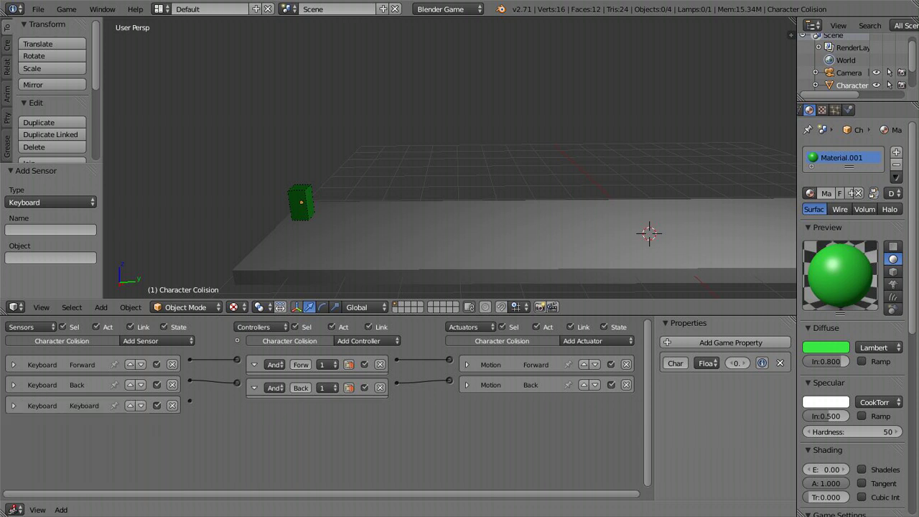
{"action": "left_click", "coordinate": [358, 340]}
{"action": "left_click", "coordinate": [359, 352]}
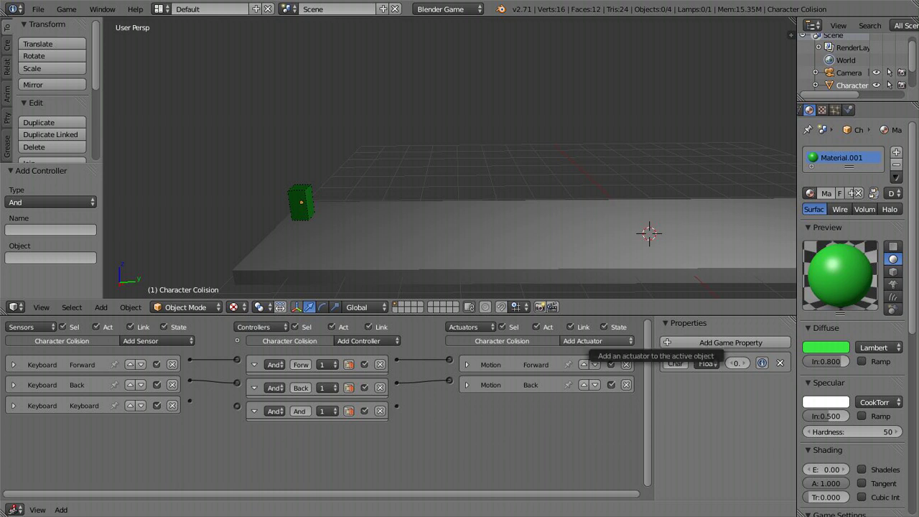
- Add a third Motion actuator set to Character Motion, then show the character's physics settings
{"action": "left_click", "coordinate": [595, 341]}
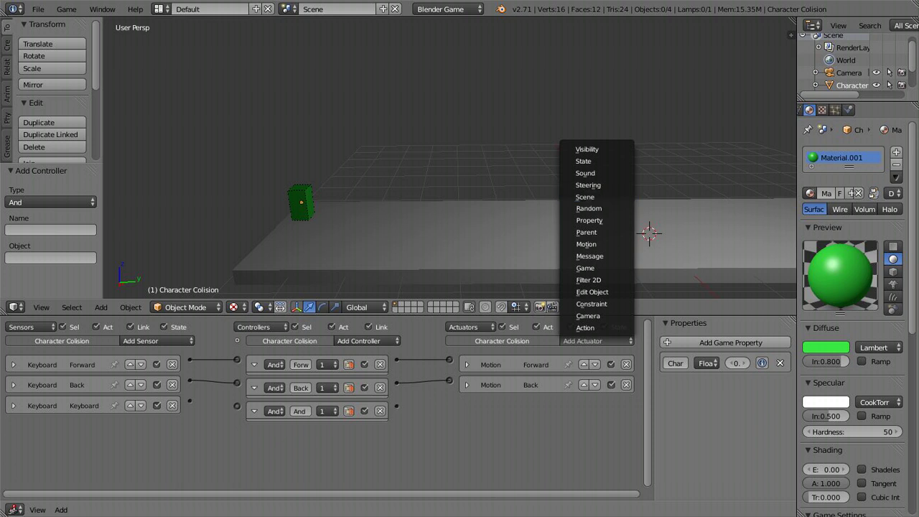
{"action": "left_click", "coordinate": [586, 244]}
{"action": "left_click", "coordinate": [575, 423]}
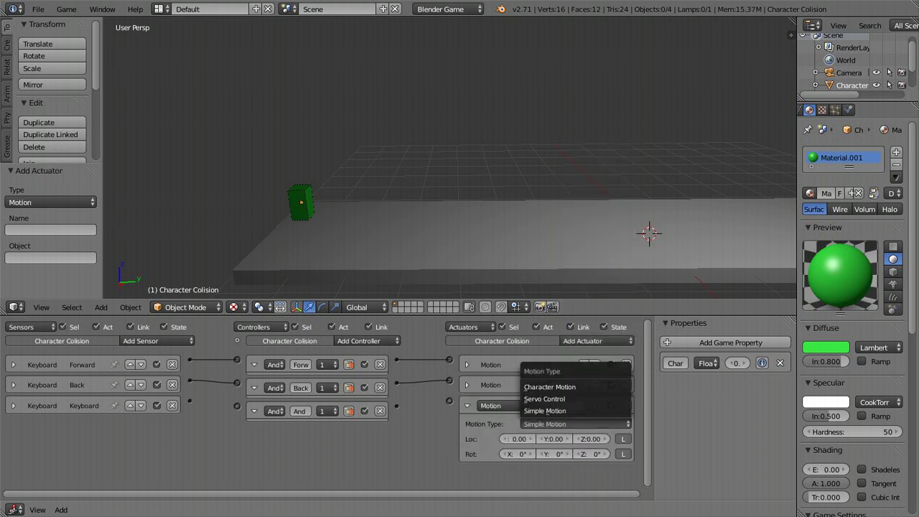
{"action": "left_click", "coordinate": [549, 386]}
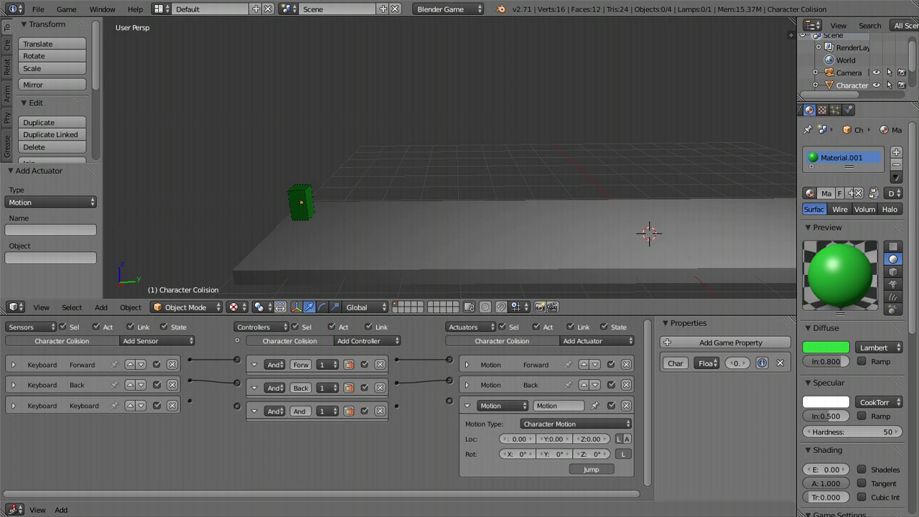
{"action": "right_click", "coordinate": [301, 203]}
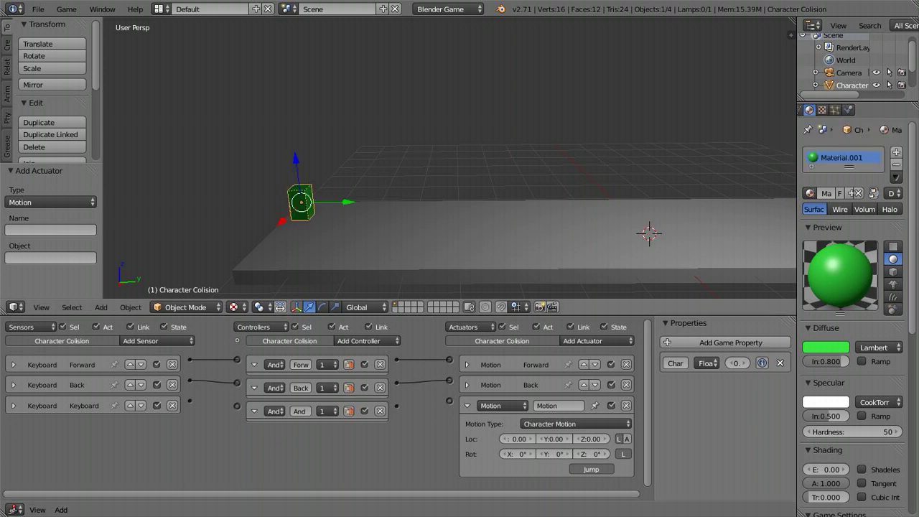
{"action": "left_click", "coordinate": [848, 109]}
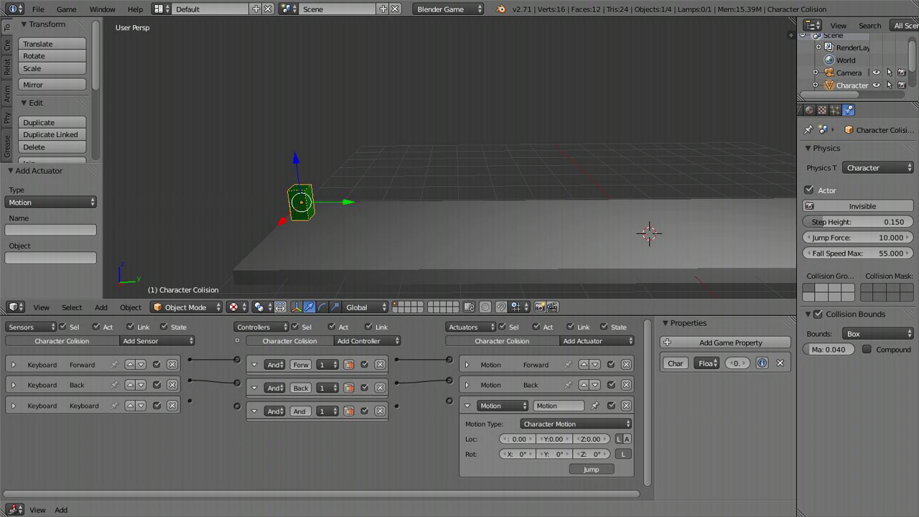
- Wire the third controller to the third actuator and name both Jump
{"action": "left_click_drag", "start_coordinate": [398, 405], "coordinate": [448, 400]}
{"action": "left_click", "coordinate": [558, 405]}
{"action": "type", "text": "Jump"}
{"action": "key", "text": "Return"}
{"action": "left_click", "coordinate": [299, 410]}
{"action": "type", "text": "Jump"}
{"action": "key", "text": "Return"}
- Connect the third sensor to the Jump controller, name it Jump, and collapse the Jump panels
{"action": "left_click_drag", "start_coordinate": [190, 400], "coordinate": [237, 406]}
{"action": "left_click", "coordinate": [13, 405]}
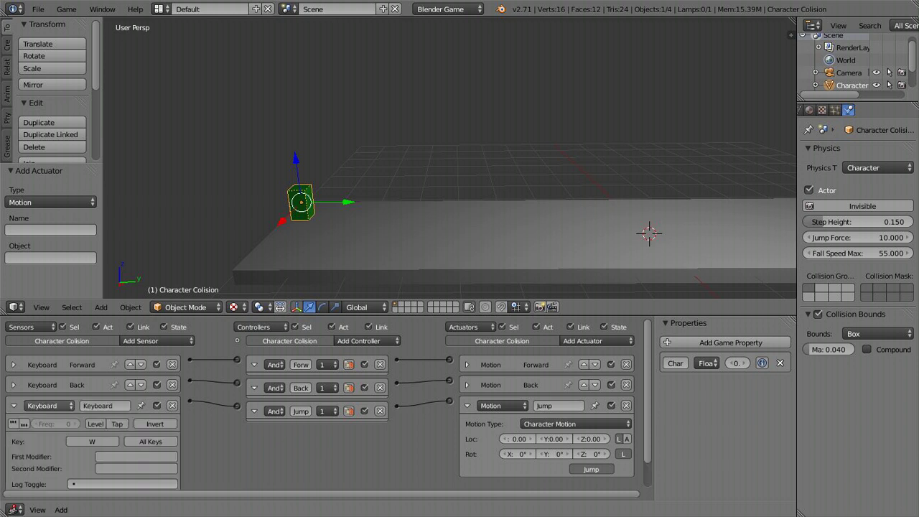
{"action": "left_click", "coordinate": [105, 406]}
{"action": "type", "text": "Jump"}
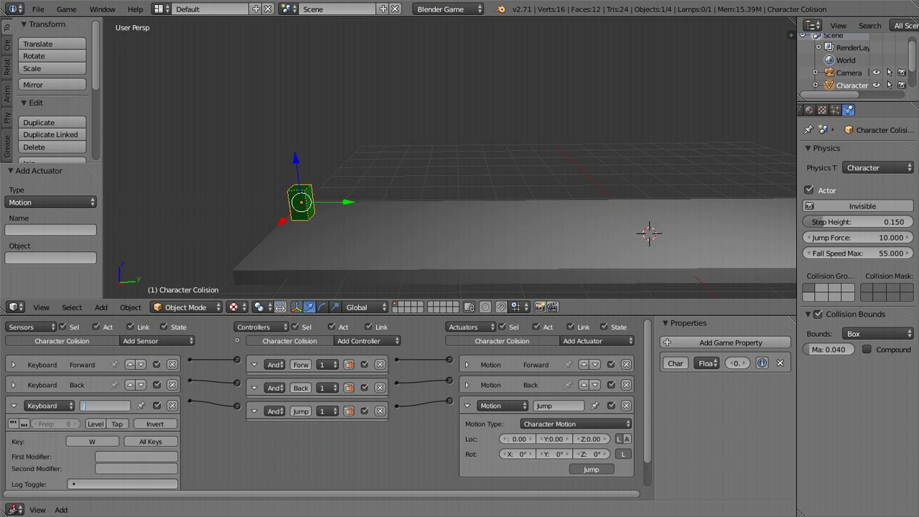
{"action": "key", "text": "Return"}
{"action": "left_click", "coordinate": [13, 406]}
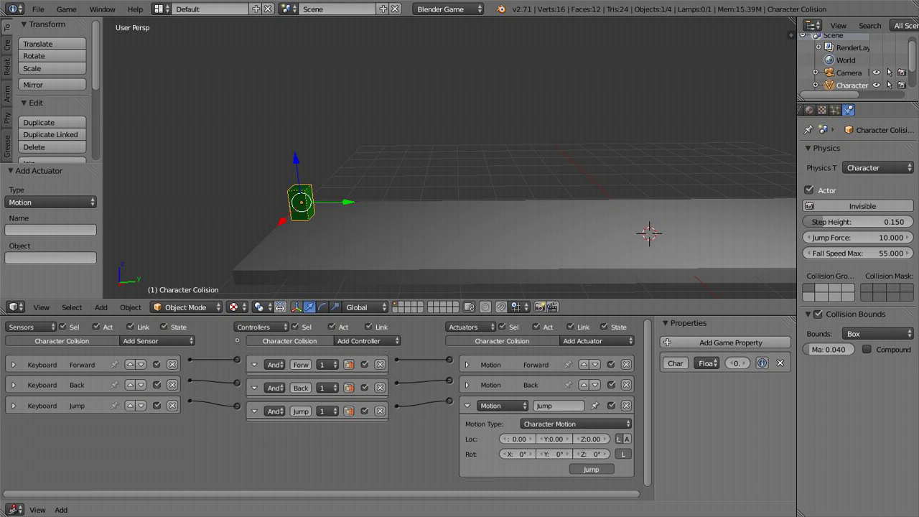
{"action": "left_click", "coordinate": [467, 405]}
{"action": "left_click", "coordinate": [452, 242]}
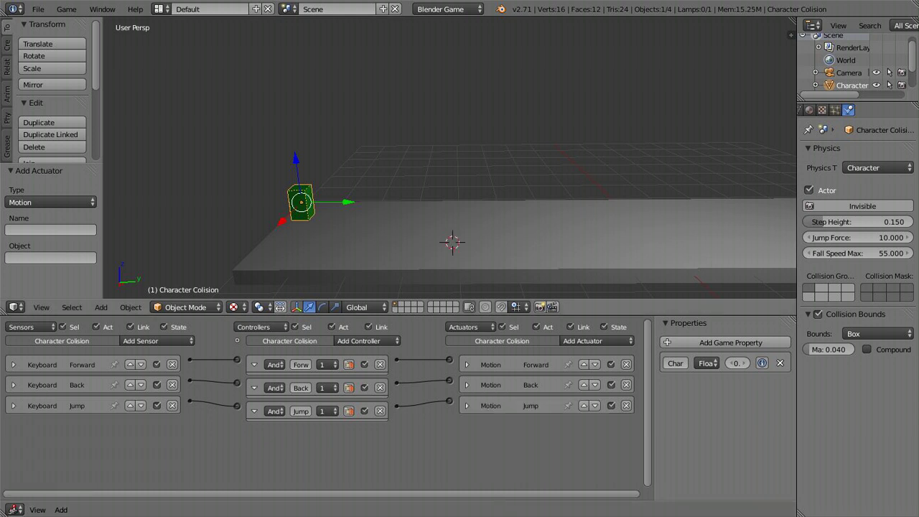
- Play-test the character walking forward, back and jumping, then stop the game
{"action": "key", "text": "a"}
{"action": "key", "text": "a"}
{"action": "key", "text": "p"}
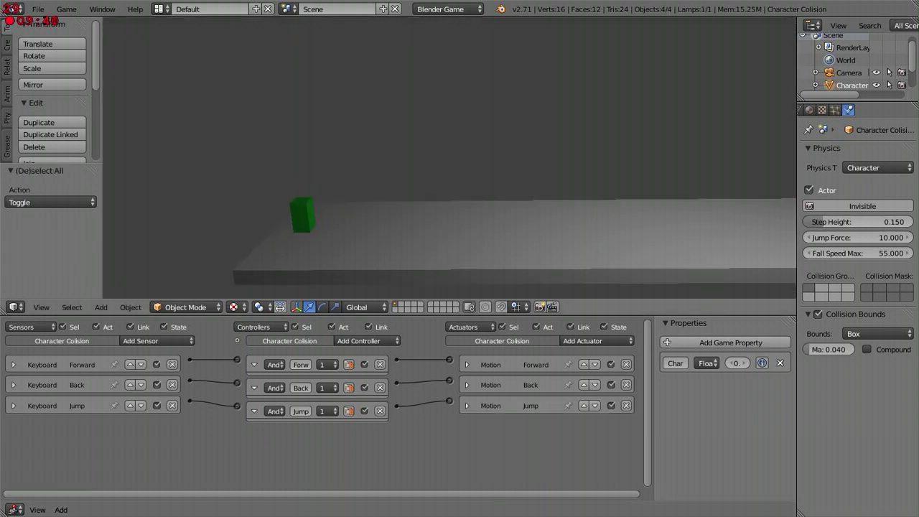
{"action": "key", "text": "Right"}
{"action": "key", "text": "space"}
{"action": "key", "text": "space"}
{"action": "key", "text": "Right"}
{"action": "key", "text": "space"}
{"action": "key", "text": "Left"}
{"action": "key", "text": "space"}
{"action": "key", "text": "Escape"}
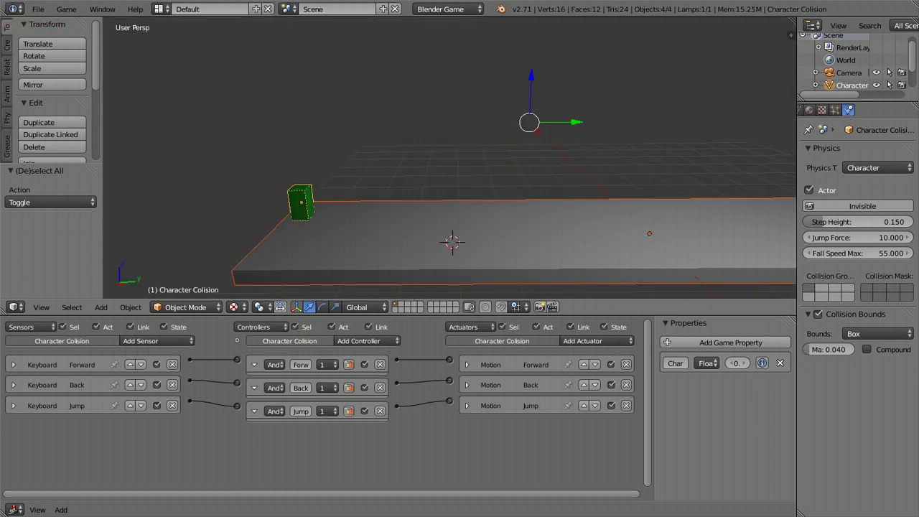
- Set the character's Jump Force to 5 and play-test the weaker jump
{"action": "double_click", "coordinate": [854, 237]}
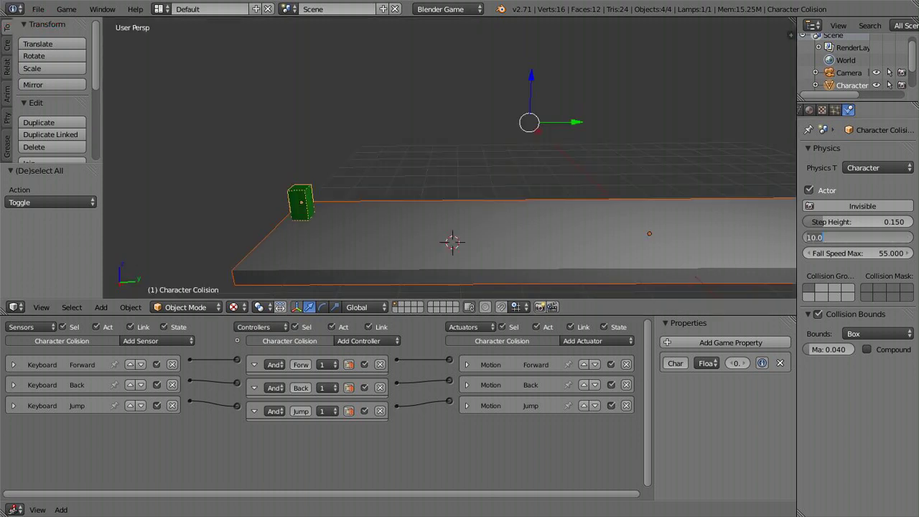
{"action": "type", "text": "5"}
{"action": "key", "text": "Return"}
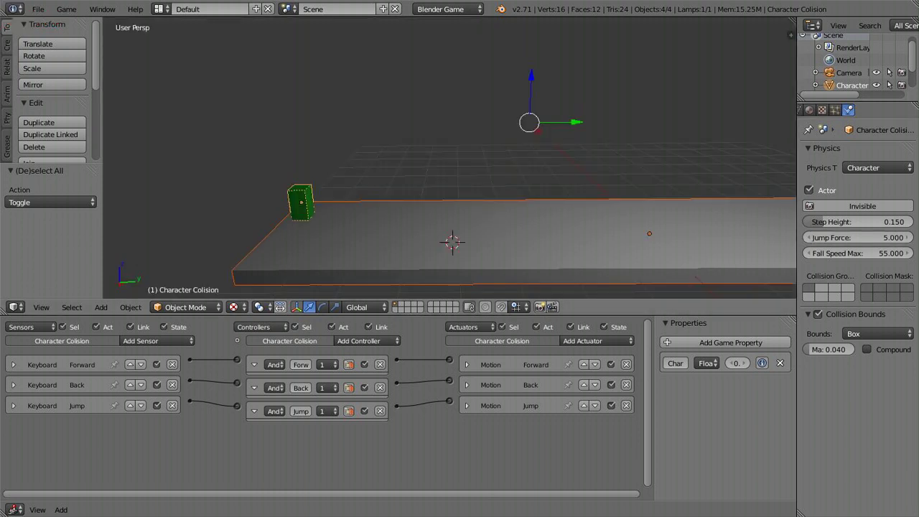
{"action": "key", "text": "p"}
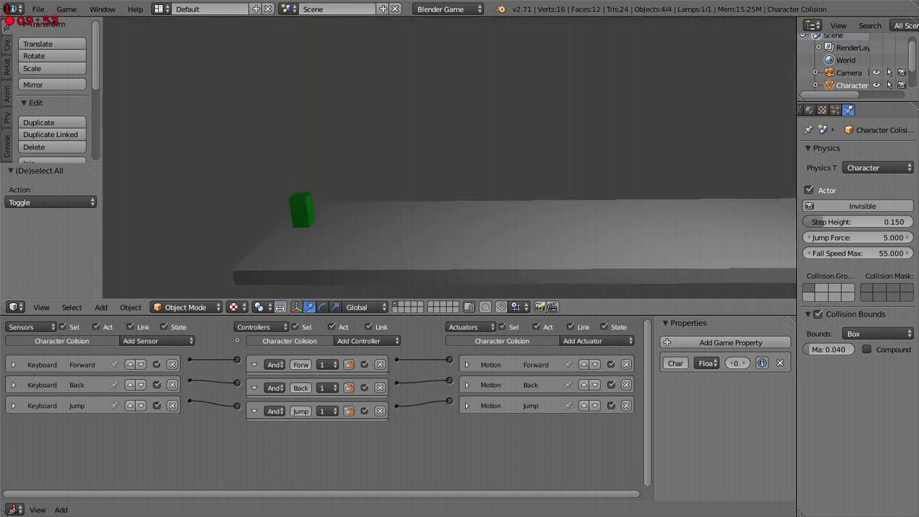
{"action": "key", "text": "w"}
{"action": "key", "text": "space"}
{"action": "key", "text": "space"}
{"action": "key", "text": "w"}
{"action": "key", "text": "space"}
{"action": "key", "text": "w"}
{"action": "key", "text": "space"}
{"action": "key", "text": "Escape"}
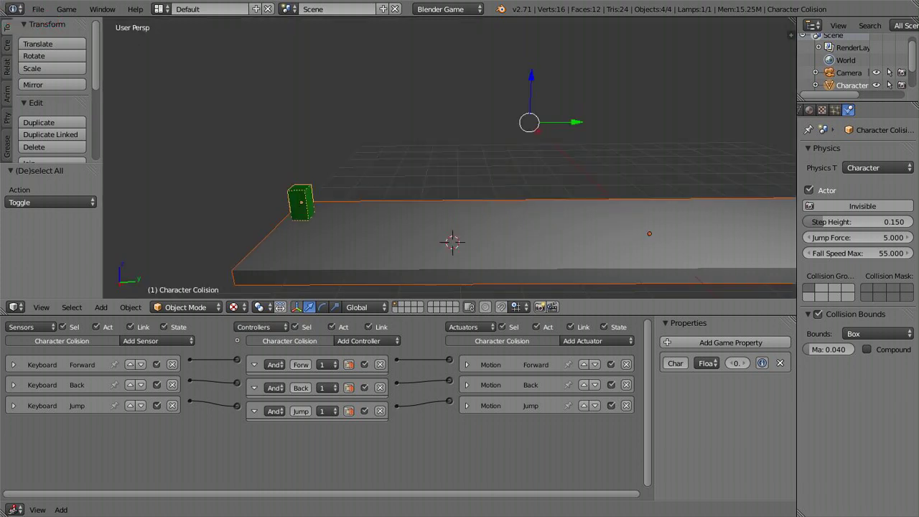
- Orbit to a lower view of the platform and test-run moving forward and jumping
{"action": "scroll", "coordinate": [452, 158], "scroll_direction": "up", "scroll_amount": 3}
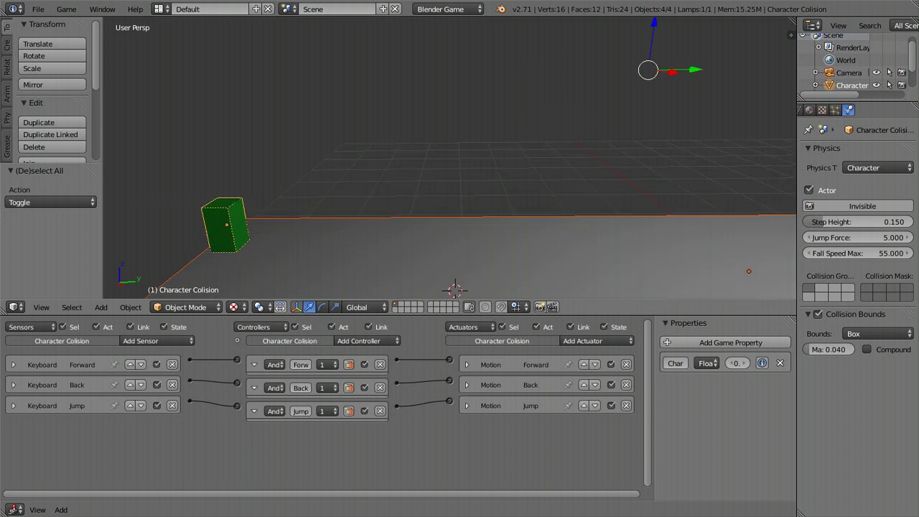
{"action": "middle_click_drag", "start_coordinate": [453, 186], "coordinate": [459, 144]}
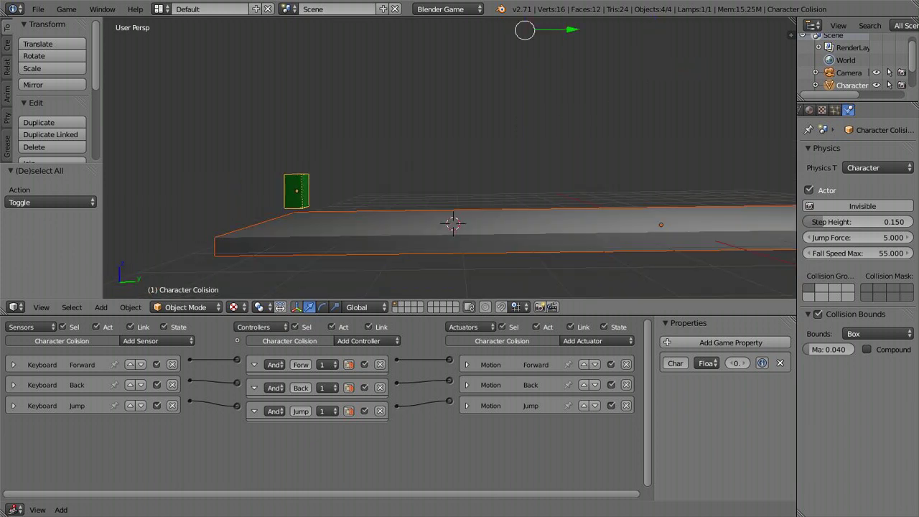
{"action": "key", "text": "p"}
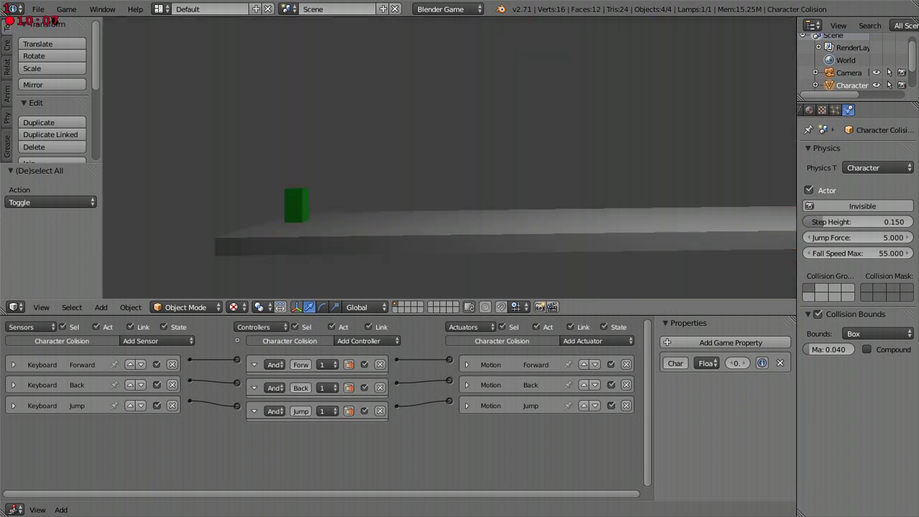
{"action": "key", "text": "w"}
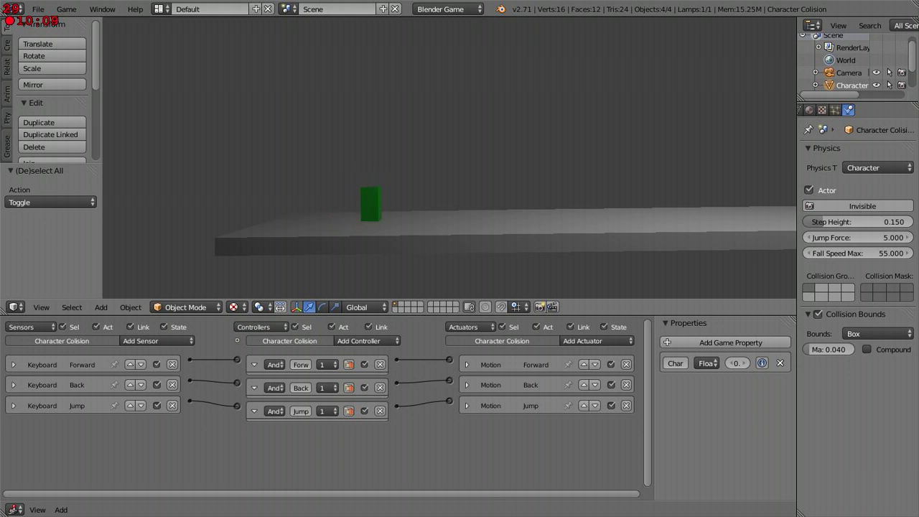
{"action": "key", "text": "space"}
{"action": "key", "text": "space"}
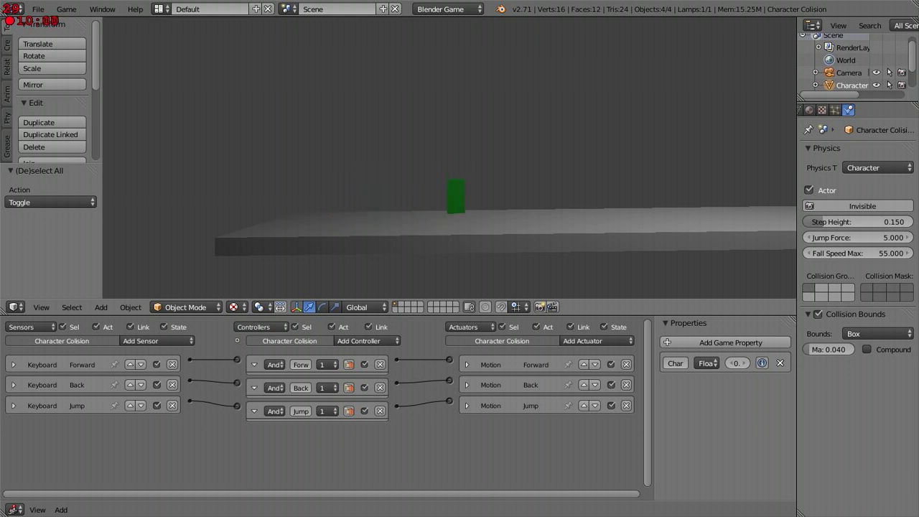
{"action": "key", "text": "Escape"}
- Raise the character's Jump Force from 5 to 8 and test the higher jump in-game
{"action": "left_click", "coordinate": [858, 237]}
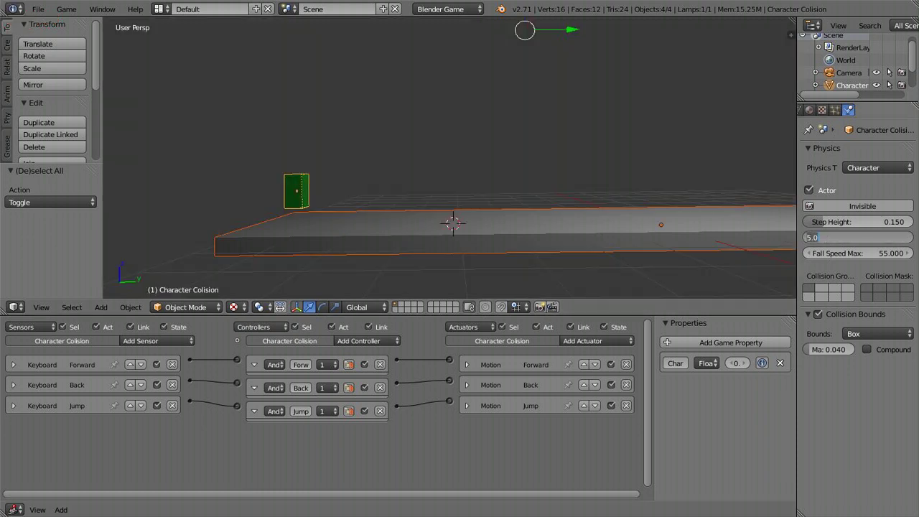
{"action": "type", "text": "8"}
{"action": "key", "text": "Return"}
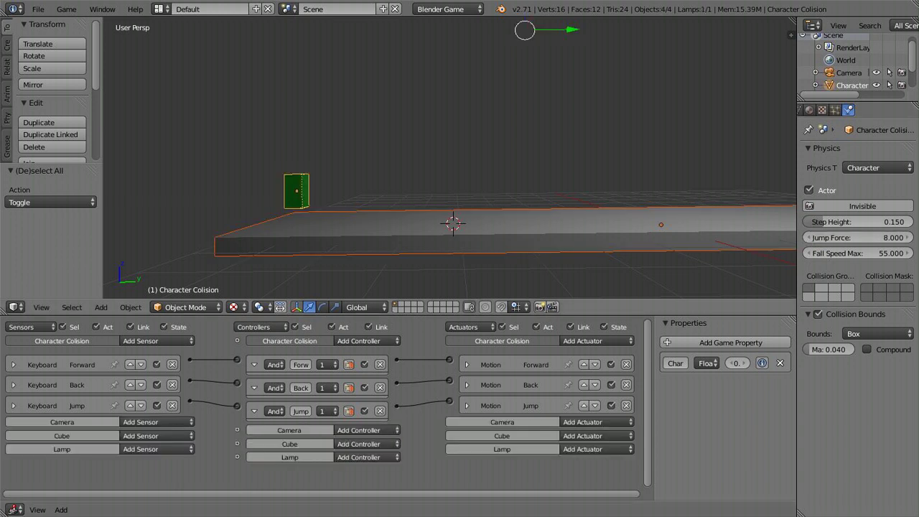
{"action": "key", "text": "p"}
{"action": "key", "text": "Up"}
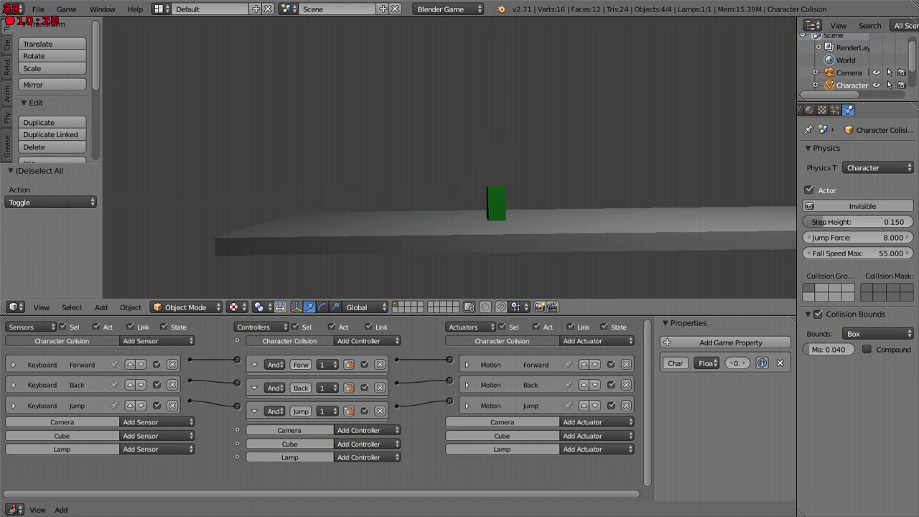
{"action": "key", "text": "Up"}
{"action": "key", "text": "space"}
{"action": "key", "text": "Escape"}
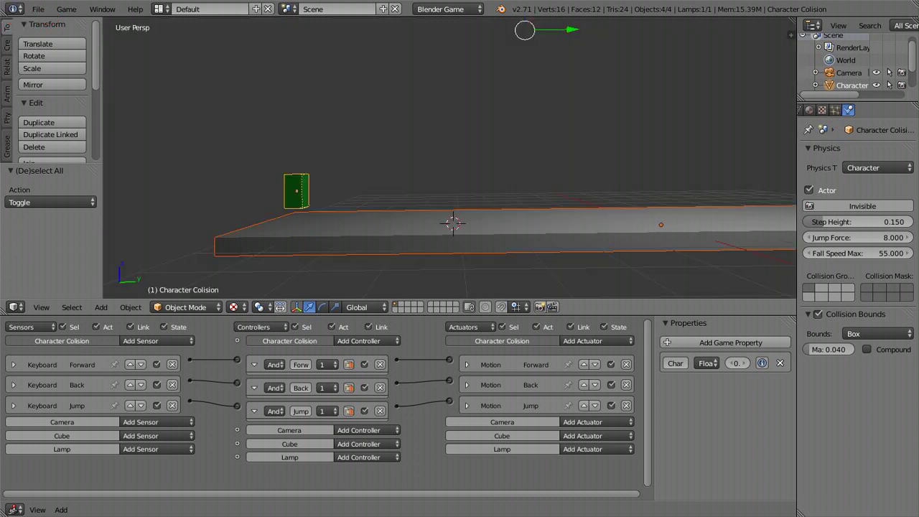
- Enable True Level Triggering (pulse) on the Jump keyboard sensor with frequency 25
{"action": "left_click", "coordinate": [13, 405]}
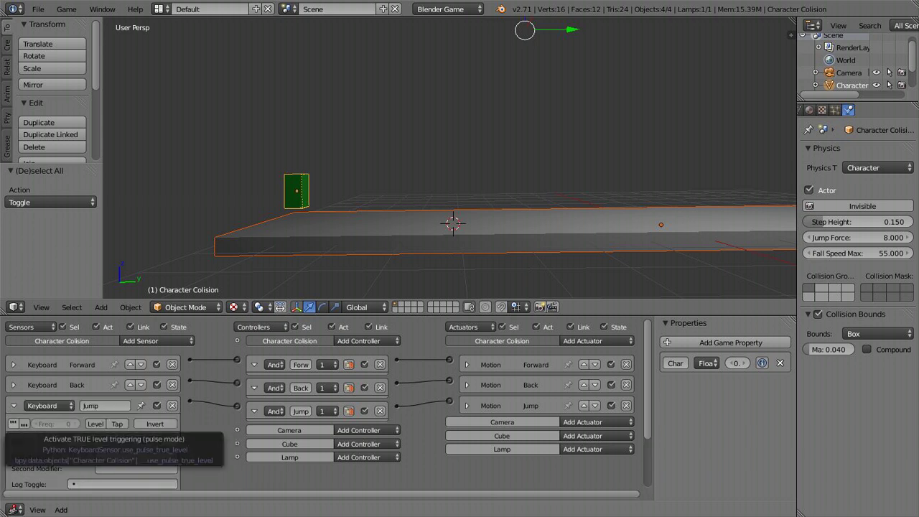
{"action": "left_click", "coordinate": [13, 423]}
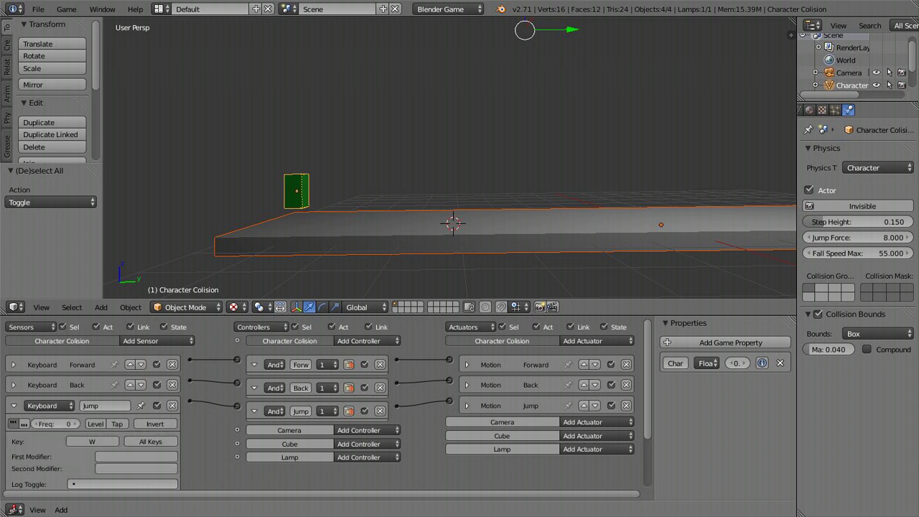
{"action": "left_click", "coordinate": [50, 423]}
{"action": "type", "text": "25"}
{"action": "key", "text": "Return"}
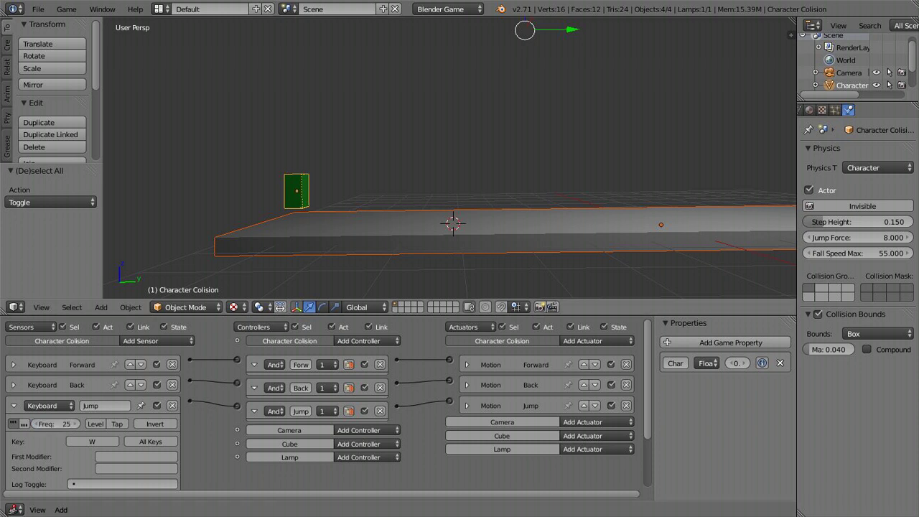
- Run the game to test jumping with the pulsing sensor, then stop it
{"action": "key", "text": "p"}
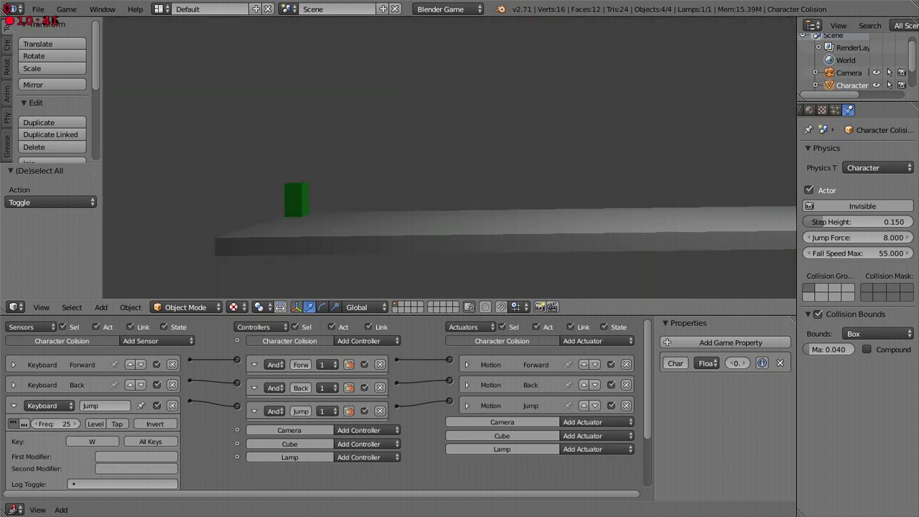
{"action": "key", "text": "w"}
{"action": "key", "text": "Escape"}
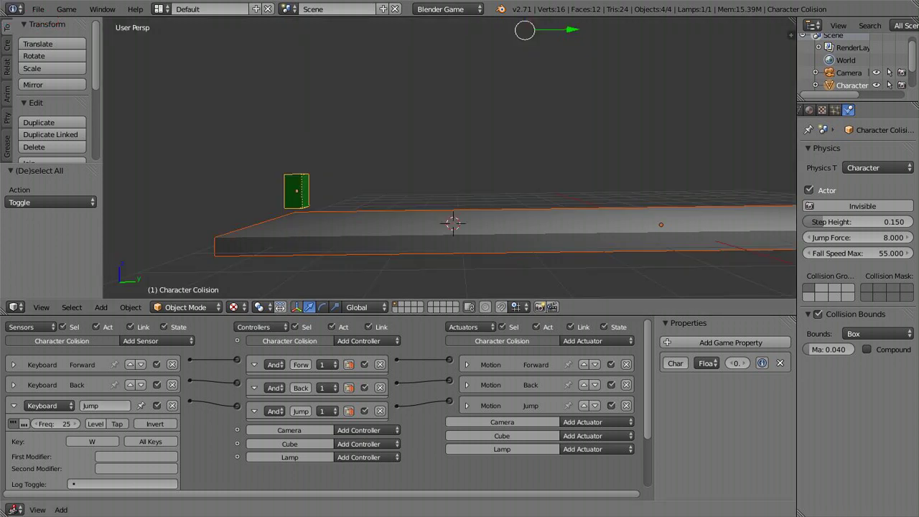
- Set the Jump sensor to Tap, then test-run moving forward, back and jumping along the slab
{"action": "left_click", "coordinate": [117, 423]}
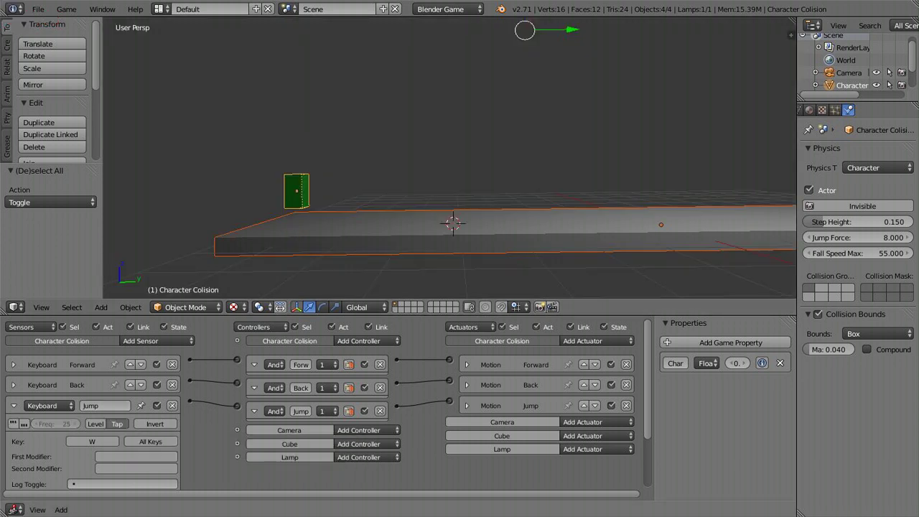
{"action": "key", "text": "p"}
{"action": "key", "text": "Right"}
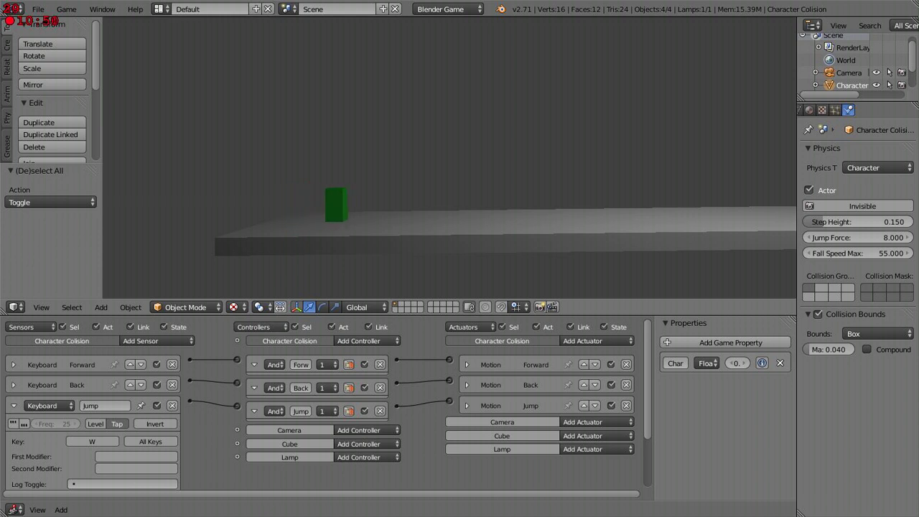
{"action": "key", "text": "w"}
{"action": "key", "text": "w"}
{"action": "key", "text": "w"}
{"action": "key", "text": "Right"}
{"action": "key", "text": "w"}
{"action": "key", "text": "Right"}
{"action": "key", "text": "w"}
{"action": "key", "text": "Left"}
{"action": "key", "text": "w"}
{"action": "key", "text": "w"}
{"action": "key", "text": "Escape"}
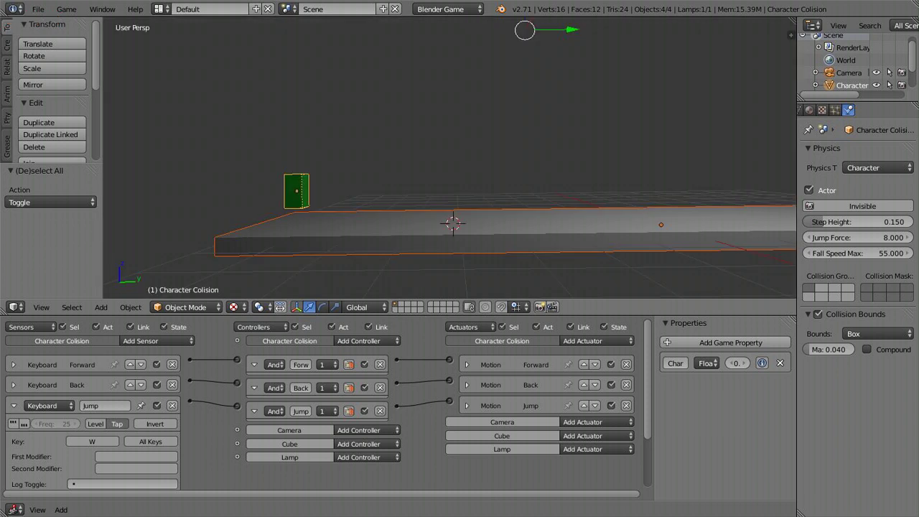